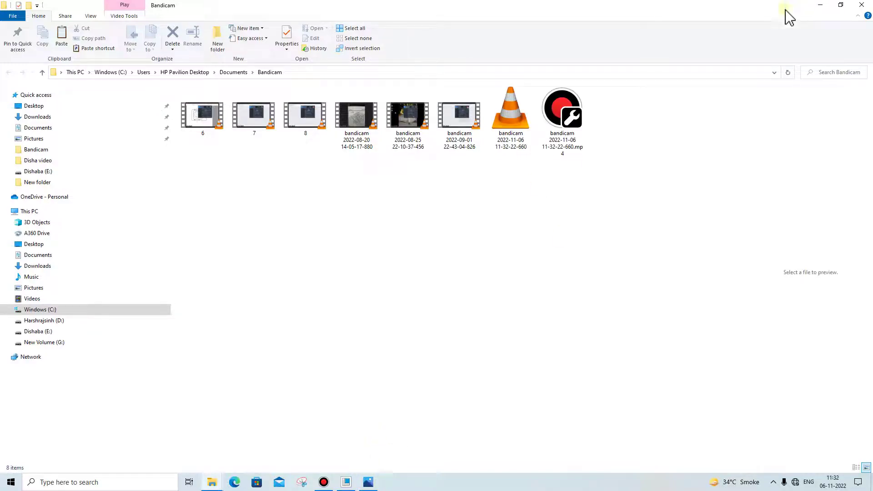
Step: Bring the reference drawing 13.jpg into full view
left_click(820, 6)
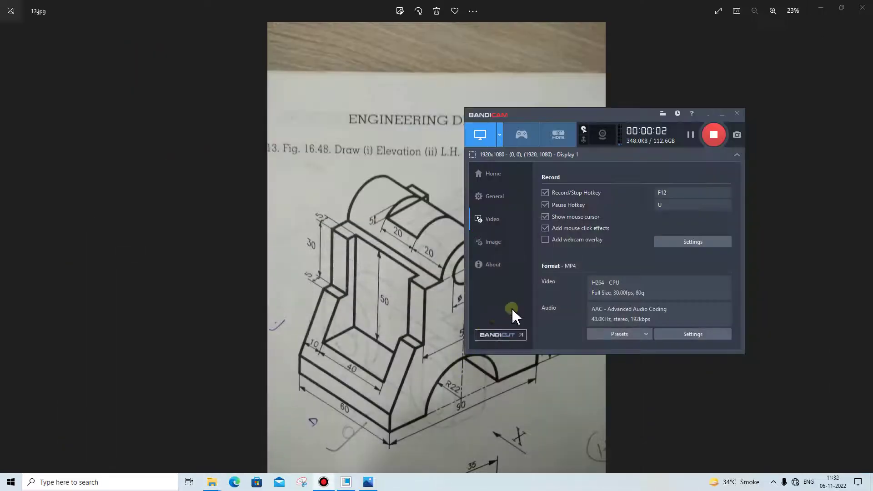
left_click(364, 391)
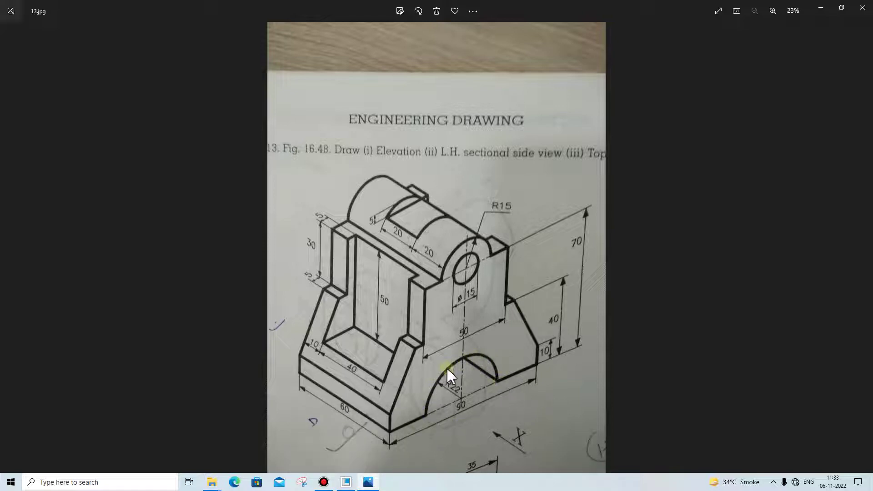
Step: Switch to Creo Parametric and create a new solid part named prt0001 with the default template
left_click(346, 482)
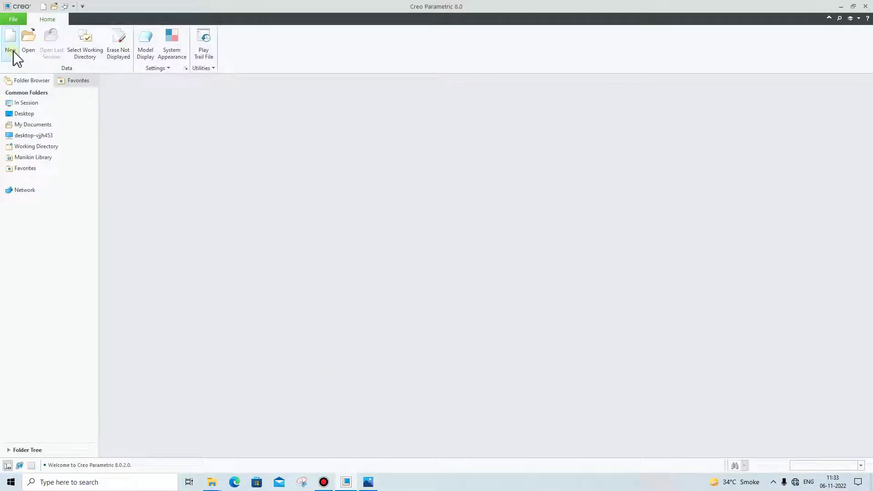
left_click(10, 40)
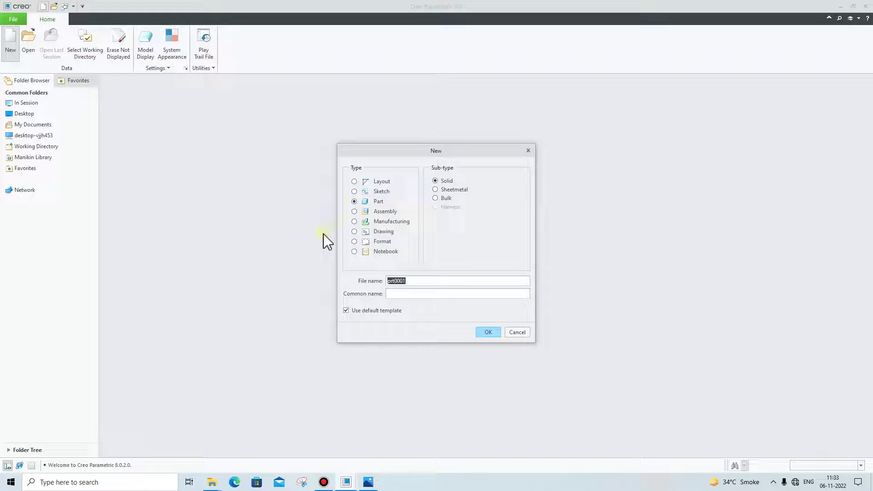
left_click(488, 332)
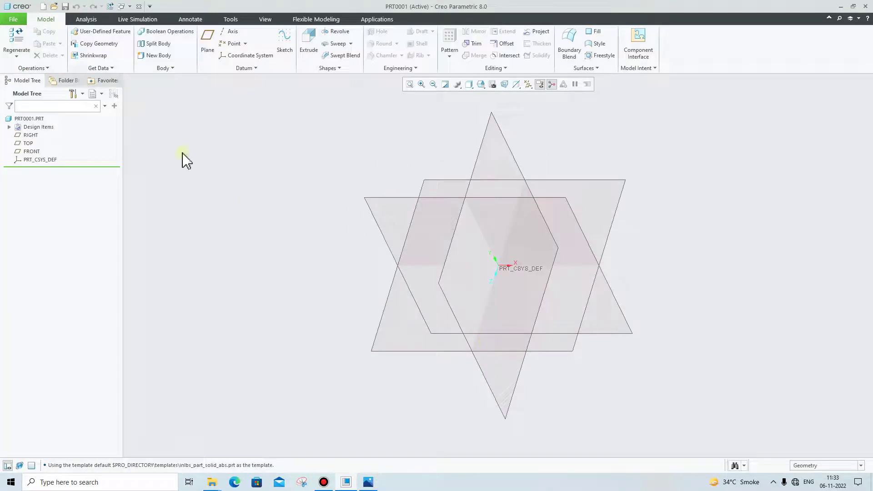
Step: Begin an Extrude sketch on the FRONT plane and orient the sketch plane parallel to the screen
left_click(309, 43)
left_click(427, 200)
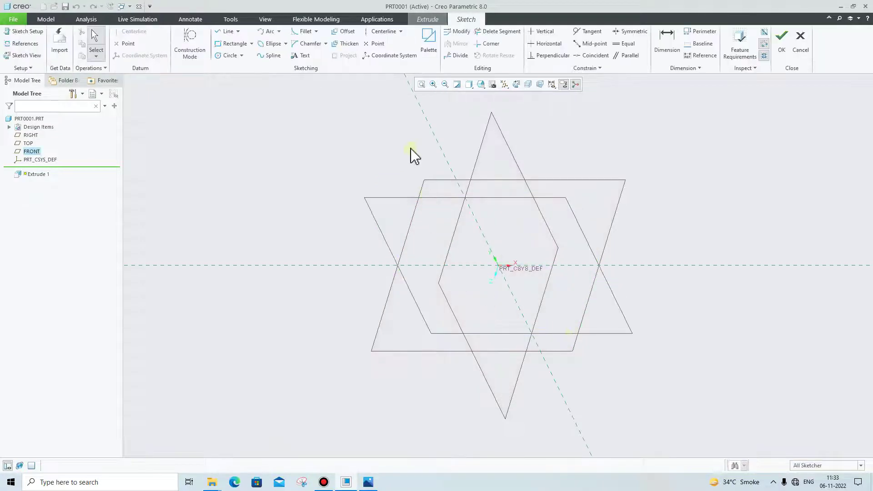
left_click(515, 84)
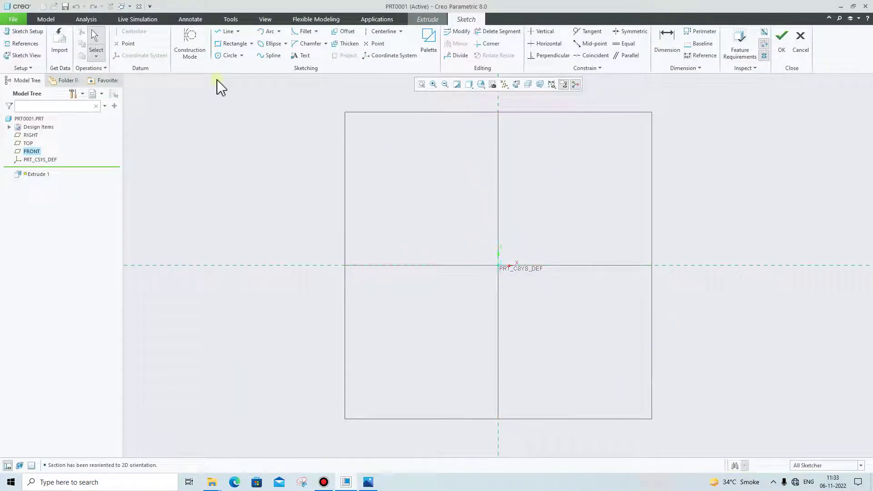
Step: Sketch a circle about 257 in diameter centred on the origin
left_click(224, 56)
left_click(498, 265)
left_click(563, 223)
middle_click(750, 356)
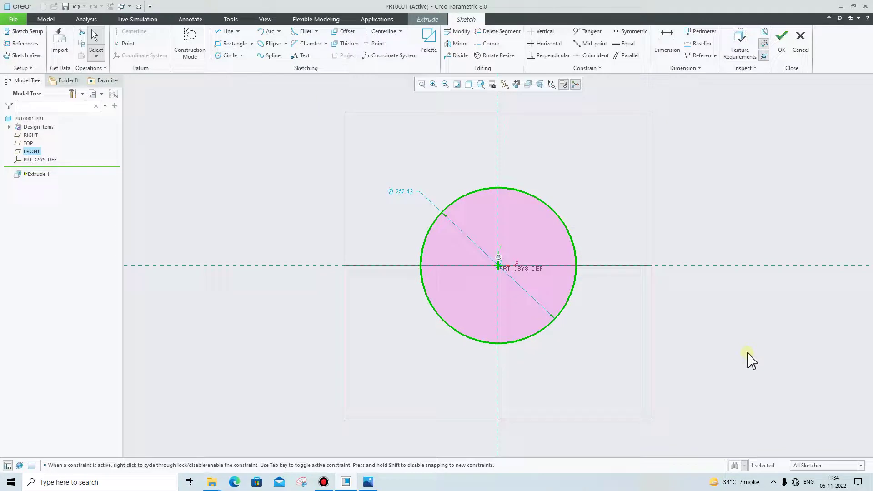
Step: Set the circle's diameter to 44 and move its dimension text closer to the circle
double_click(404, 192)
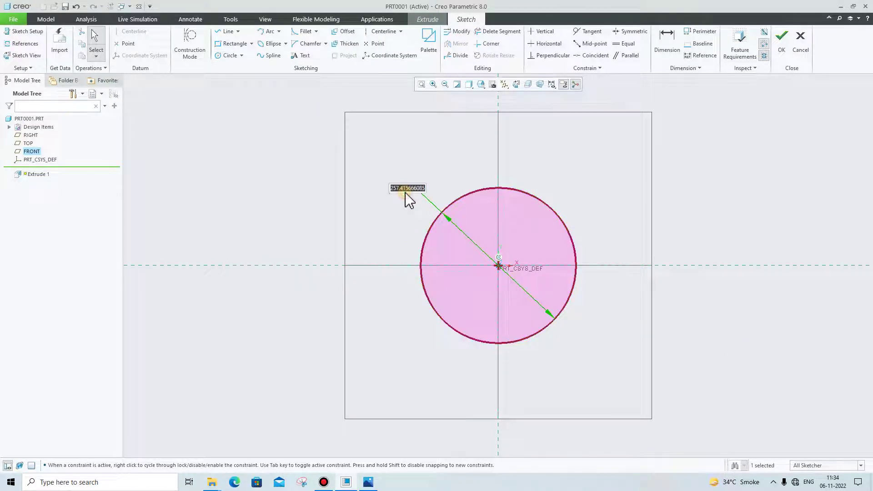
key("BackSpace")
type("44")
key("Return")
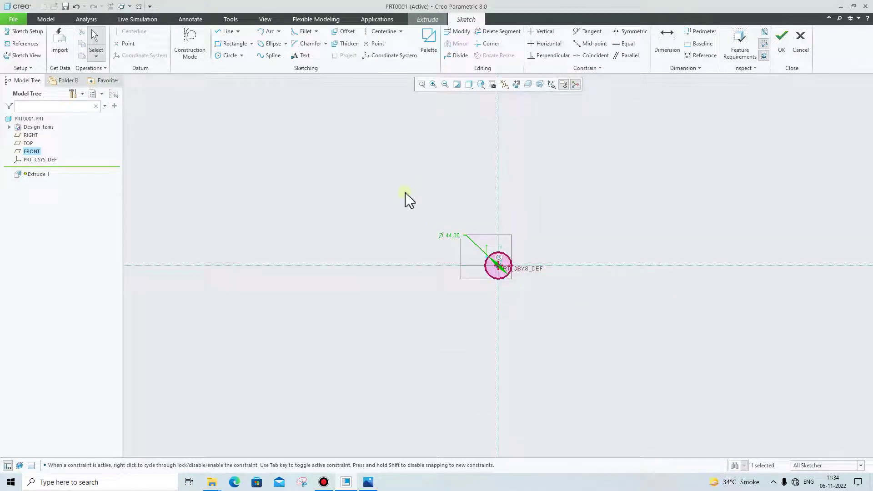
scroll(523, 259, "up", 5)
scroll(458, 308, "up", 2)
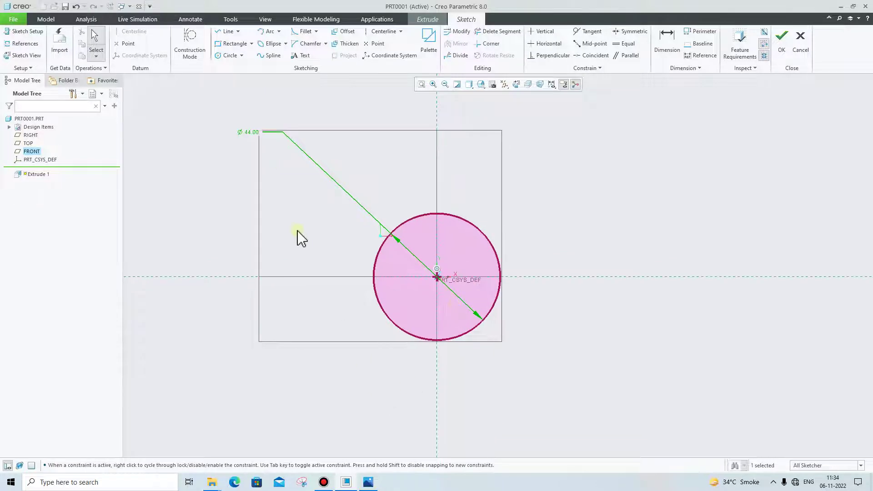
left_click_drag(253, 136, 359, 219)
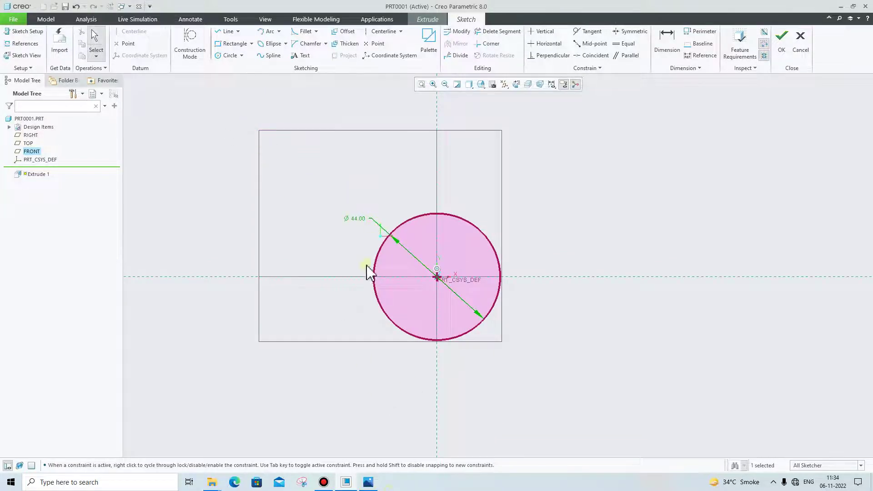
Step: Following the reference drawing, sketch two concentric circles on the vertical axis about 81 above the origin
left_click(368, 482)
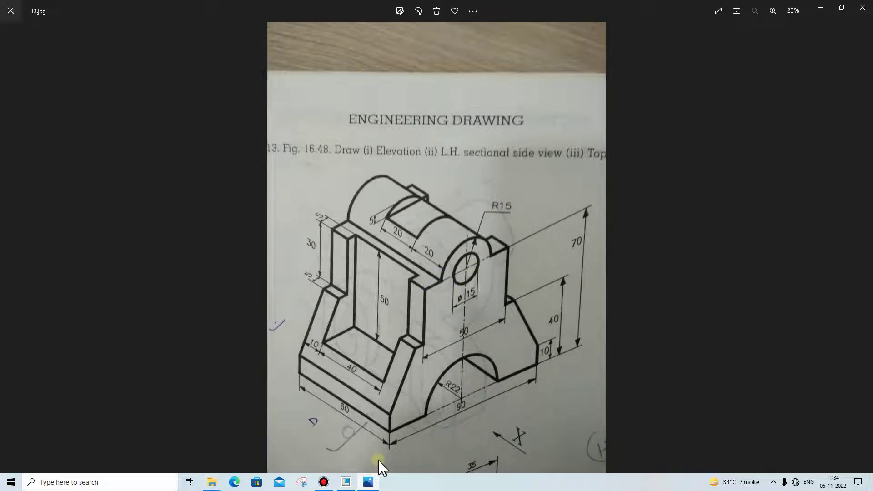
left_click(378, 483)
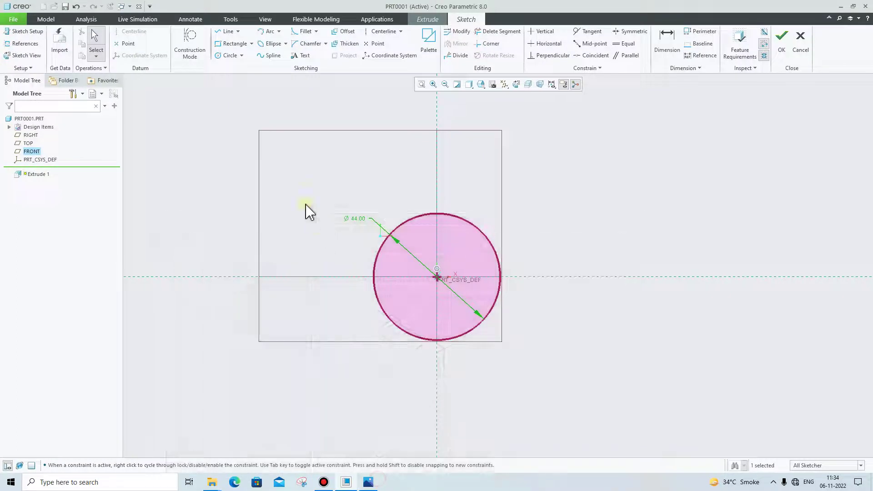
left_click(219, 54)
scroll(472, 122, "down", 3)
scroll(459, 121, "up", 2)
left_click(461, 126)
left_click(452, 115)
left_click(473, 153)
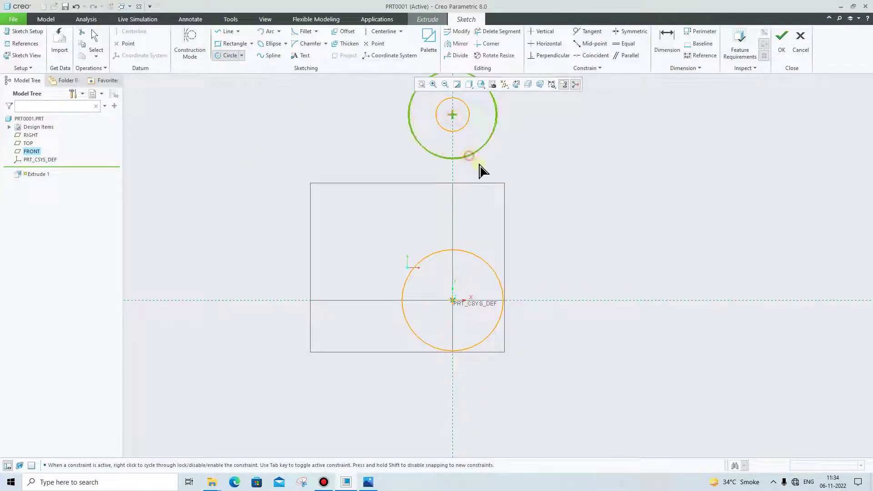
middle_click(550, 191)
Step: Set the upper concentric circles' diameters to 15 for the inner one and 30 for the outer one
left_click_drag(421, 102, 422, 105)
type("15")
key("Return")
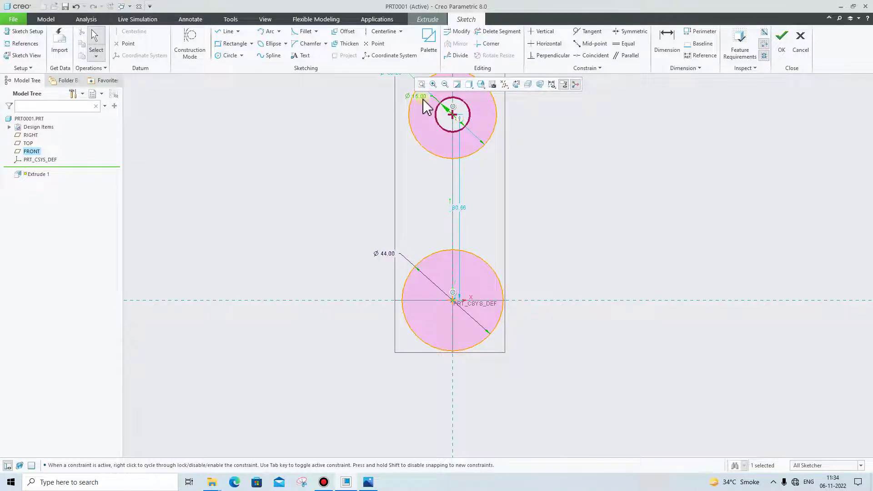
key("ctrl+p")
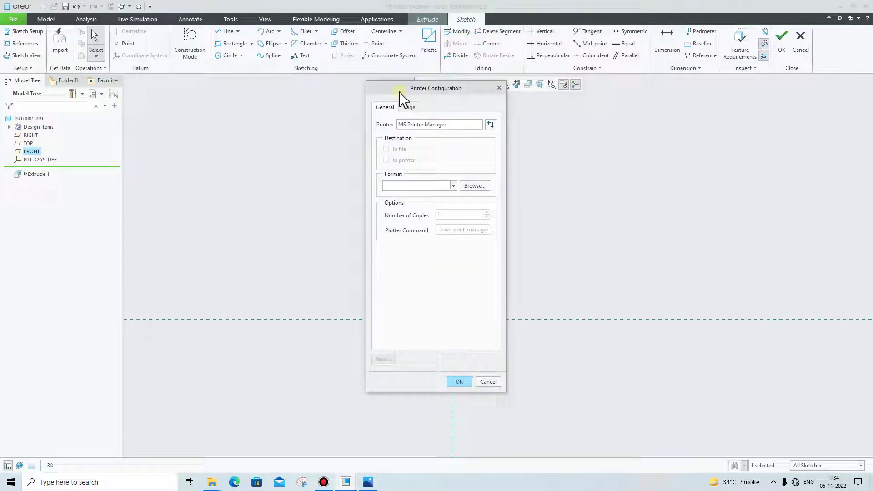
left_click(499, 88)
double_click(393, 92)
type("30")
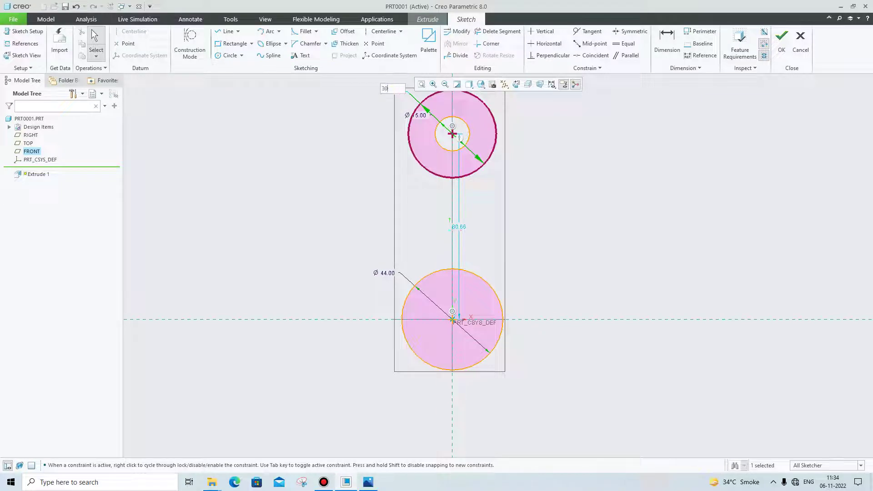
key("Return")
Step: Set the vertical distance between the upper circles' centre and the origin to 70, following the reference drawing
left_click(368, 482)
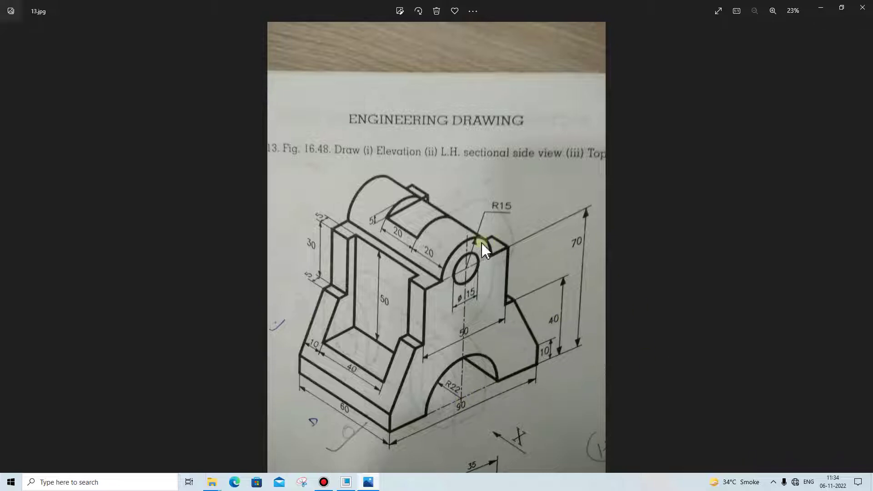
left_click(369, 481)
double_click(459, 227)
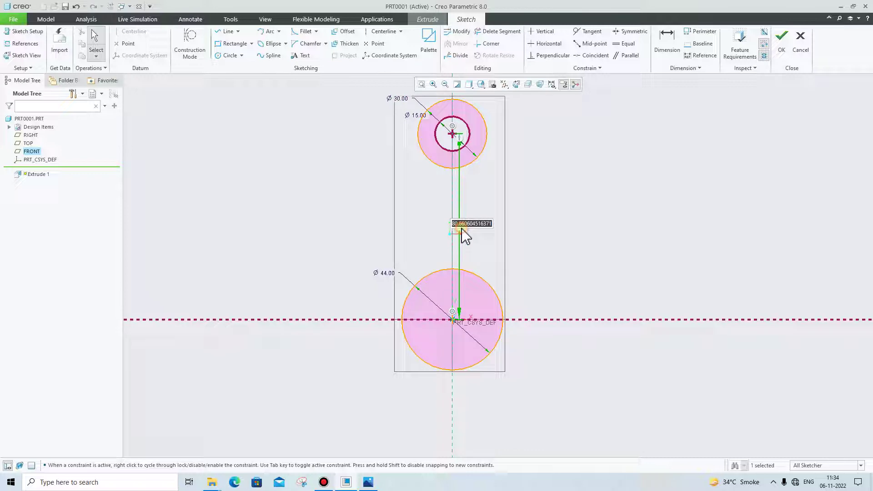
type("70")
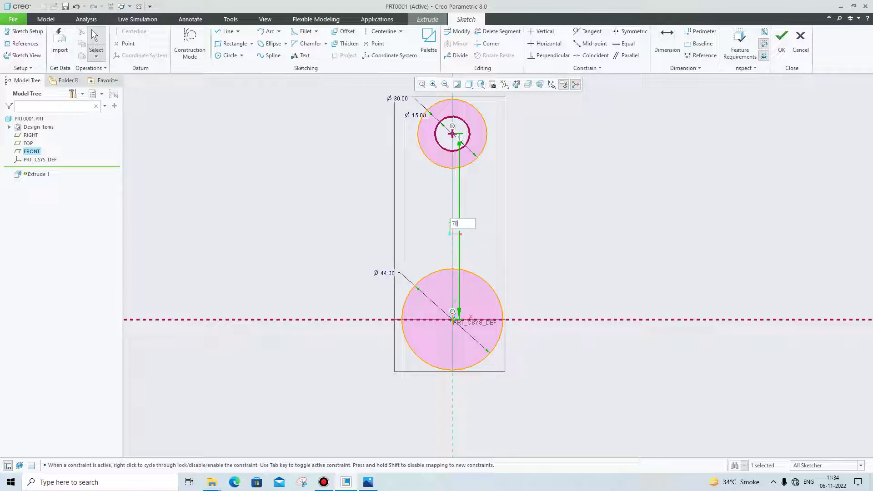
key("Return")
Step: Start a line chain at the 44 circle's left quadrant, running about 29 left along the horizontal reference and about 11 up
left_click(376, 484)
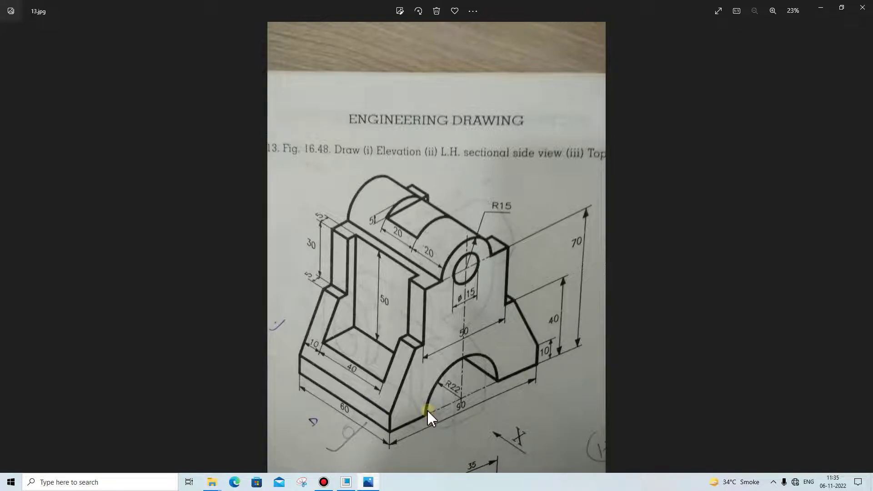
left_click(346, 482)
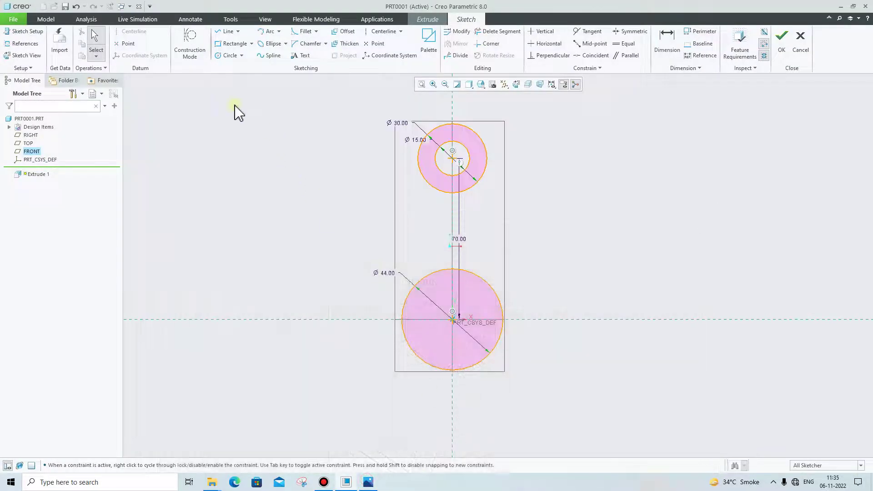
left_click(225, 31)
left_click(399, 320)
left_click(336, 319)
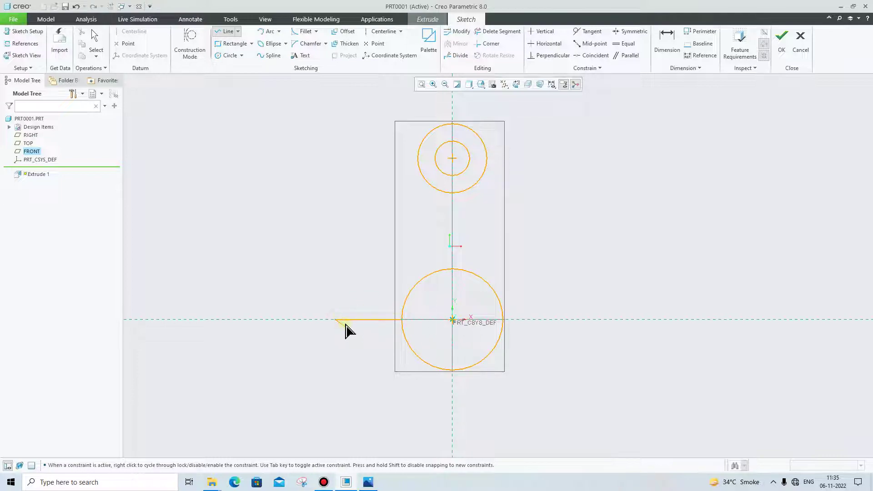
left_click(369, 482)
left_click(368, 481)
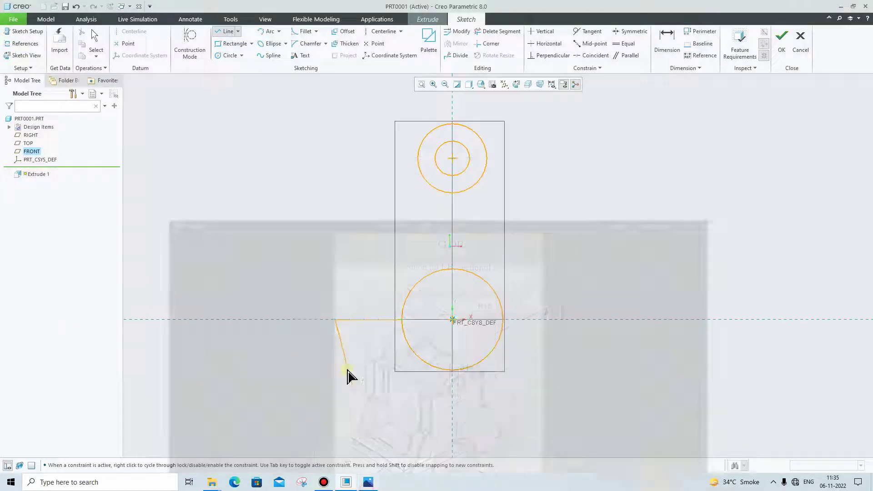
left_click(335, 294)
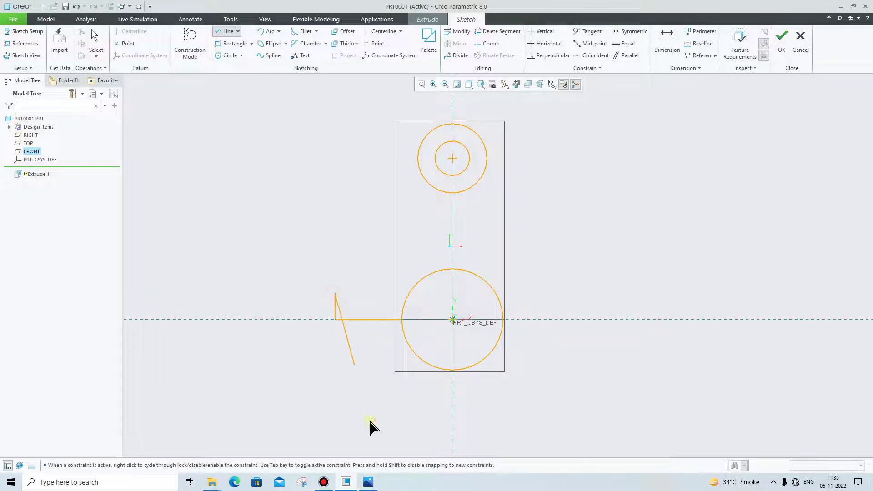
Step: Continue the chain with an inward-sloping line, a step about 8.5 wide, a vertical line, and a horizontal line ending on the 30 circle
left_click(375, 485)
left_click(369, 483)
left_click(363, 235)
left_click(383, 235)
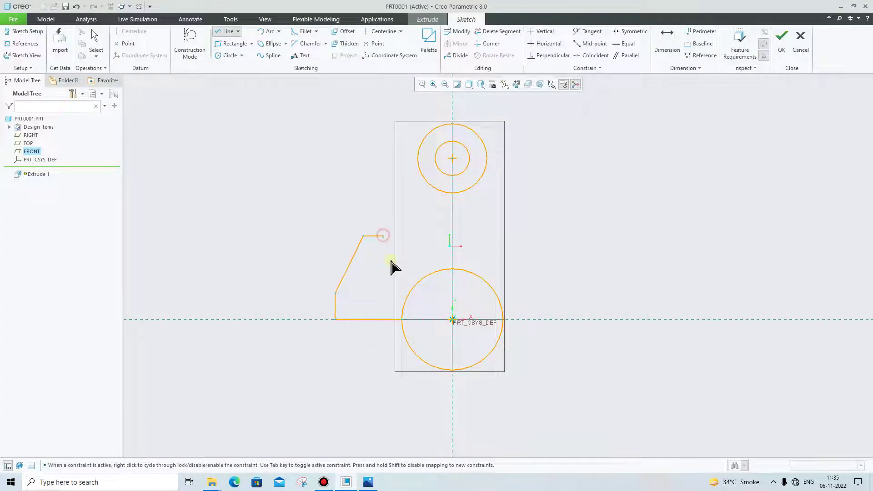
left_click(374, 485)
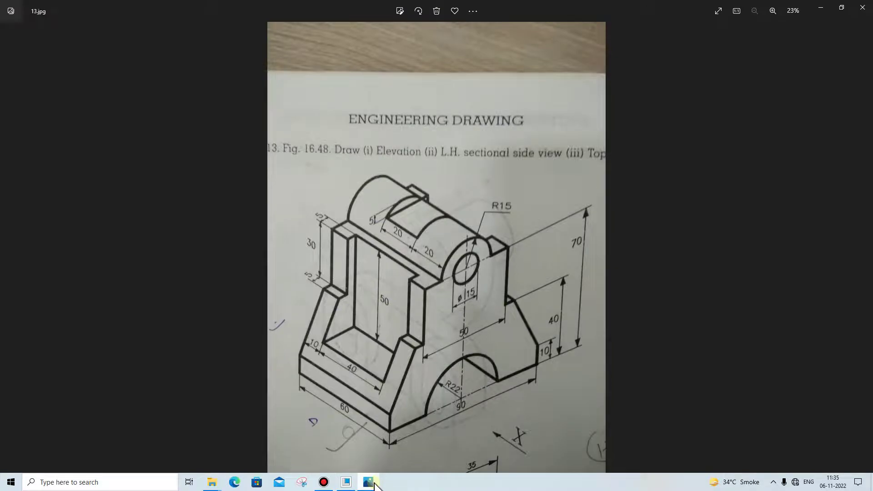
left_click(374, 485)
left_click(383, 157)
left_click(417, 158)
middle_click(612, 261)
middle_click(612, 261)
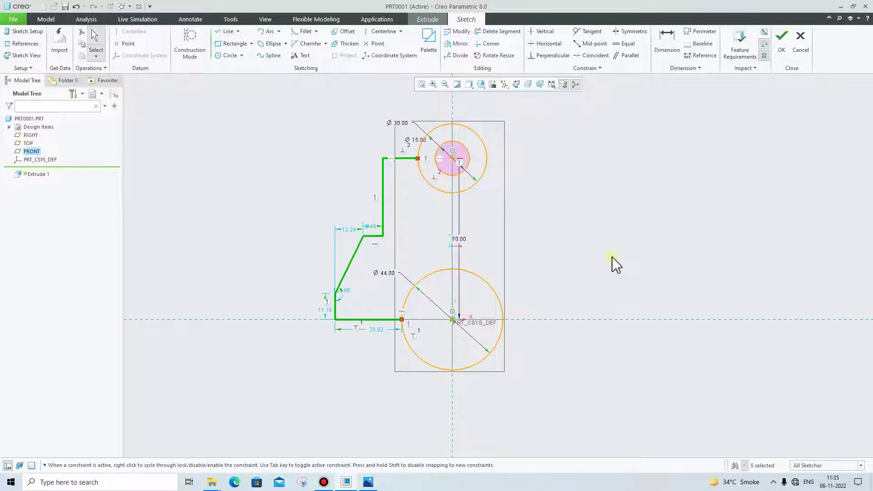
Step: Dimension the distance from the vertical axis to the profile's lower-left vertical line as 45
left_click(368, 481)
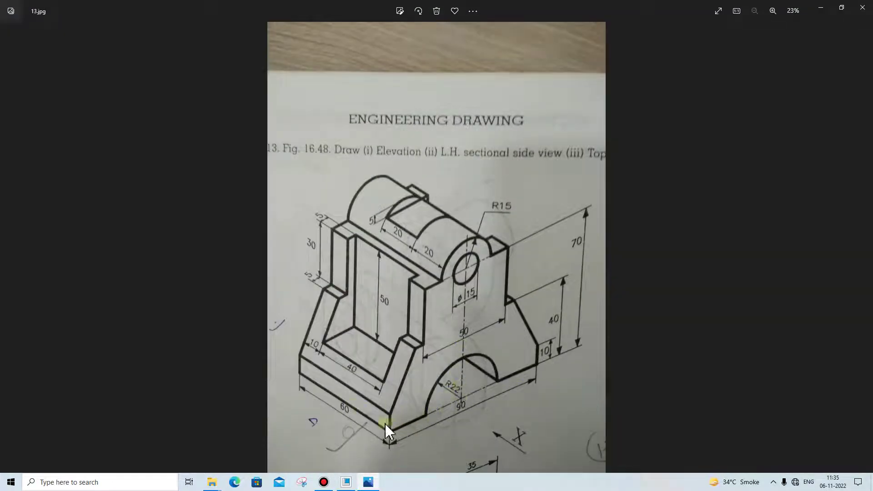
left_click(368, 481)
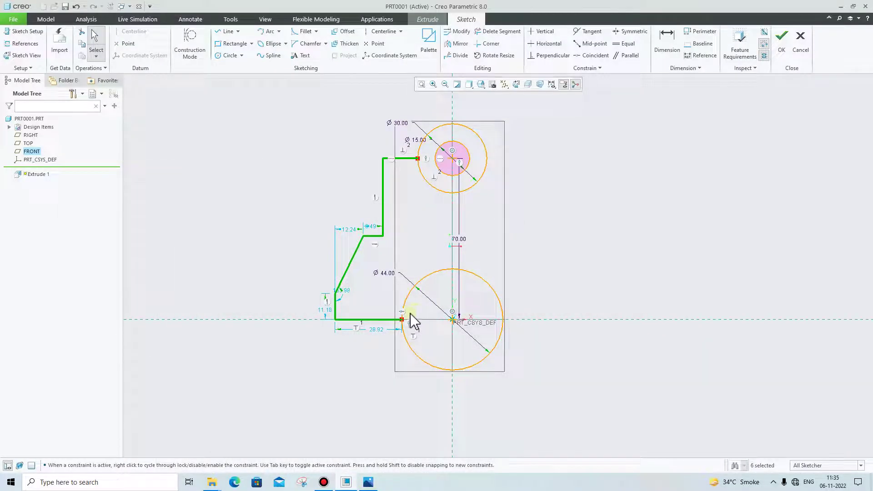
scroll(404, 328, "up", 2)
left_click(667, 43)
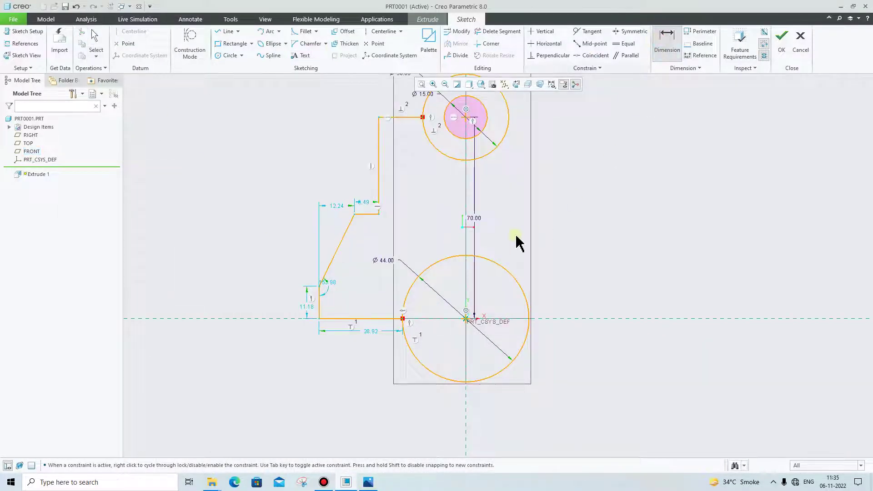
left_click(464, 186)
left_click(320, 306)
middle_click(351, 365)
key("BackSpace")
type("45.00")
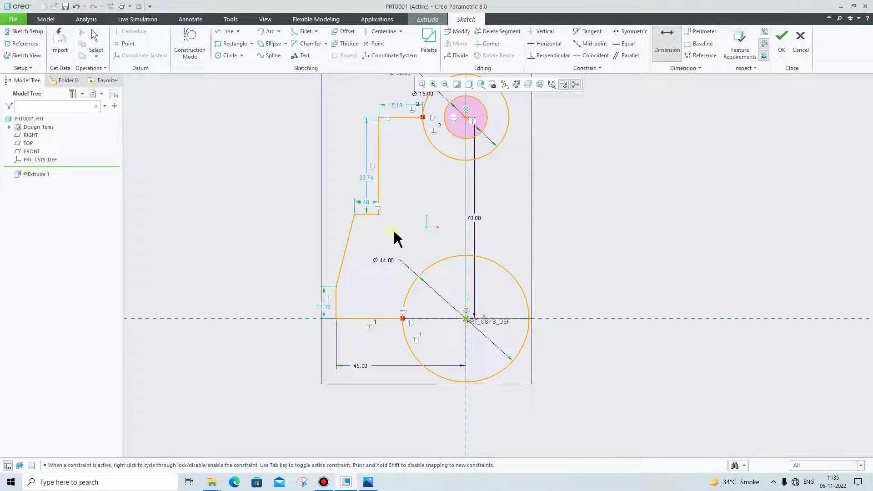
Step: Set the height of the profile's lower-left vertical line to 10, following the reference drawing
left_click(369, 481)
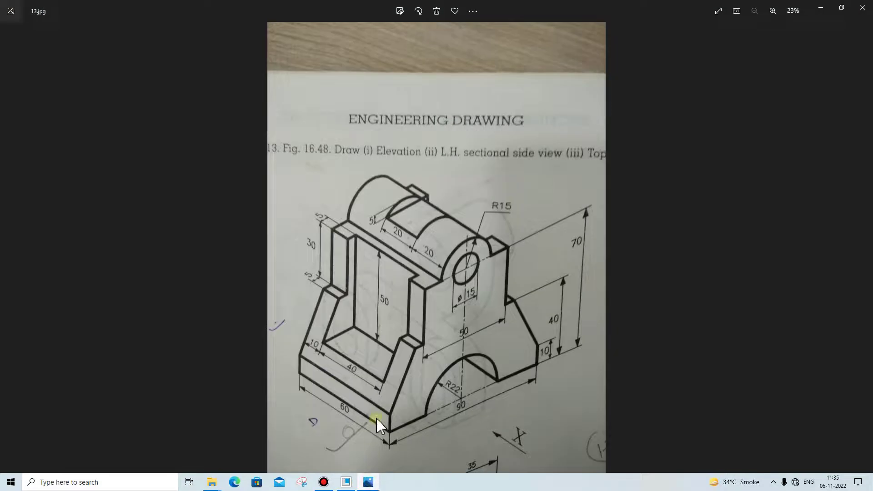
left_click(368, 481)
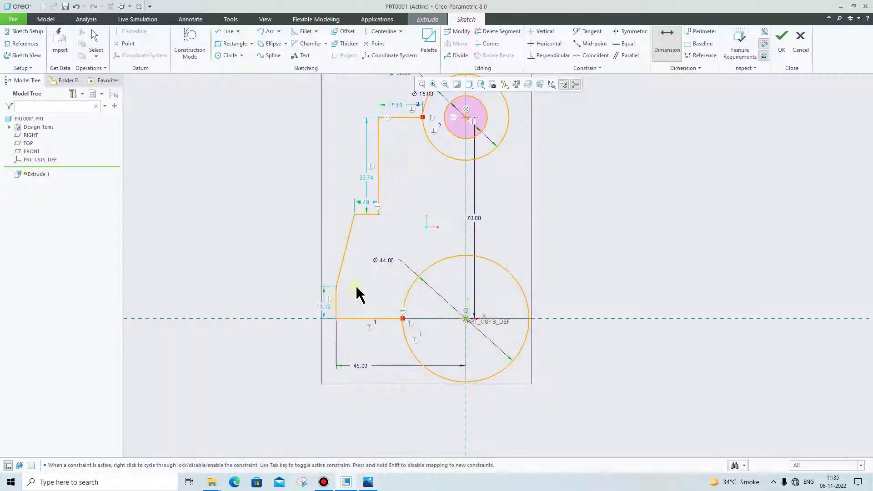
double_click(323, 305)
type("10")
key("Return")
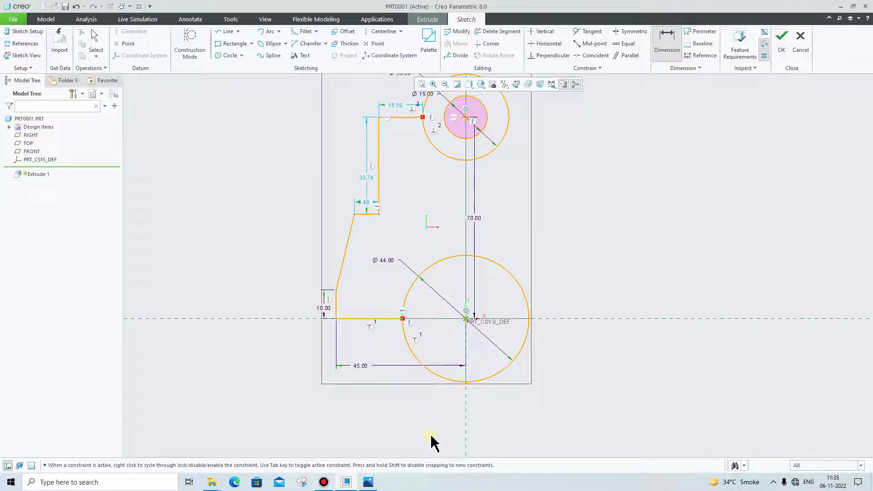
Step: Dimension the height of the short horizontal step above the base line as 40, following the reference drawing
left_click(369, 482)
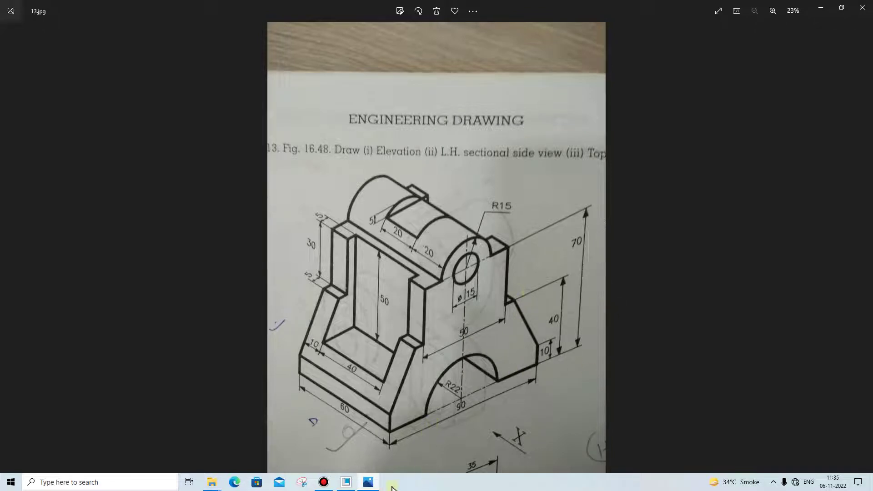
left_click(369, 482)
left_click(667, 43)
left_click(371, 214)
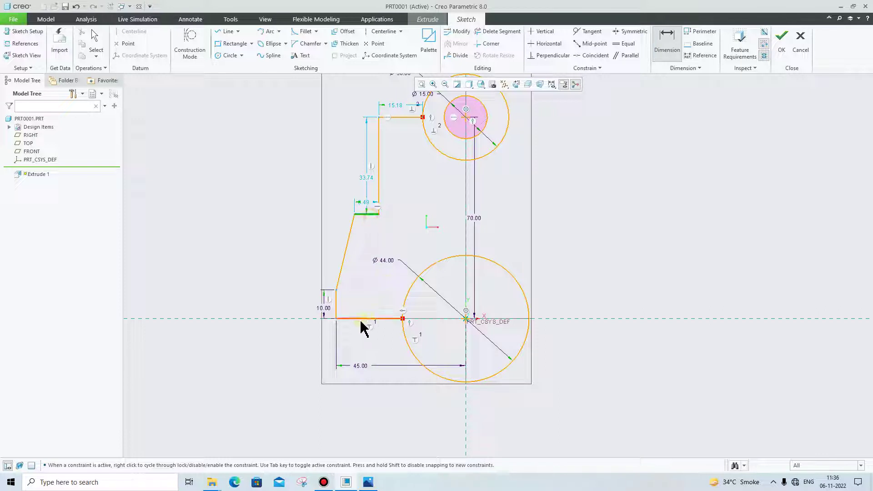
left_click(360, 319)
middle_click(260, 300)
type("40")
key("Return")
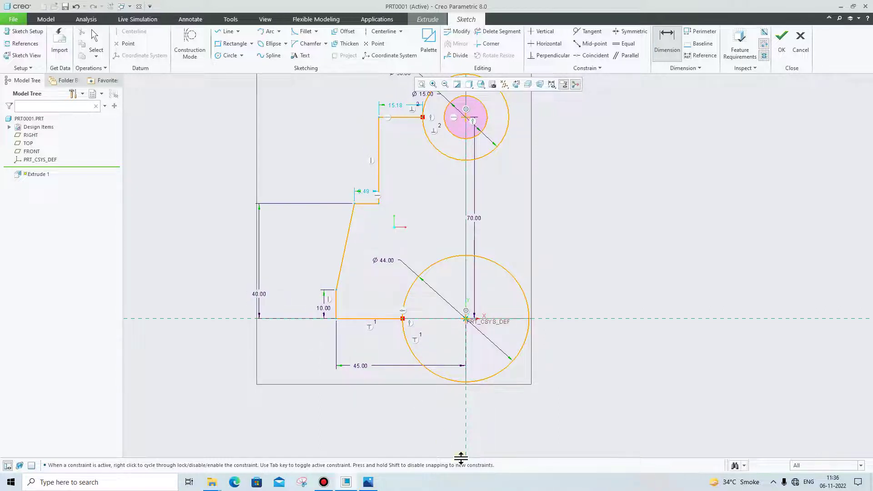
Step: Set the width of the short horizontal step to 5, following the reference drawing
left_click(364, 482)
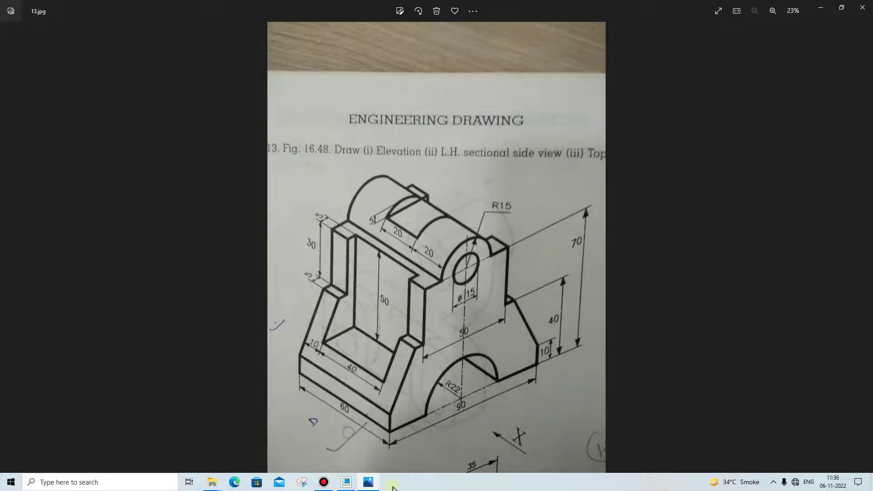
left_click(368, 481)
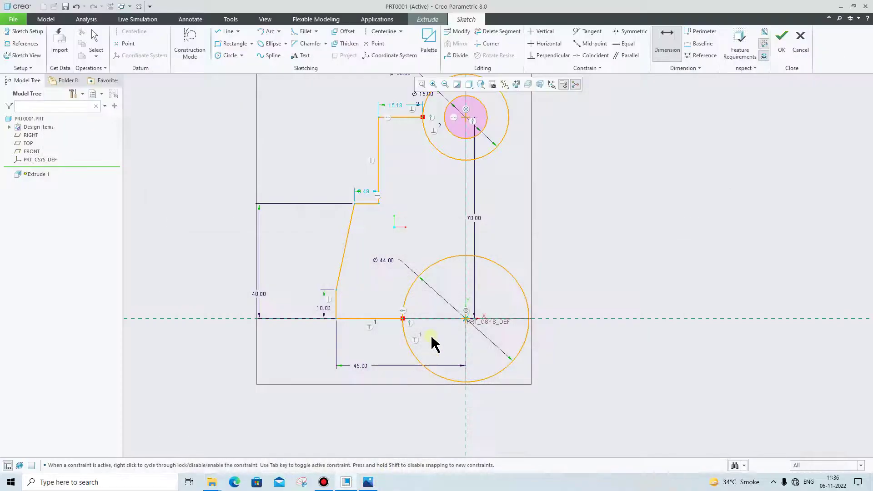
double_click(365, 192)
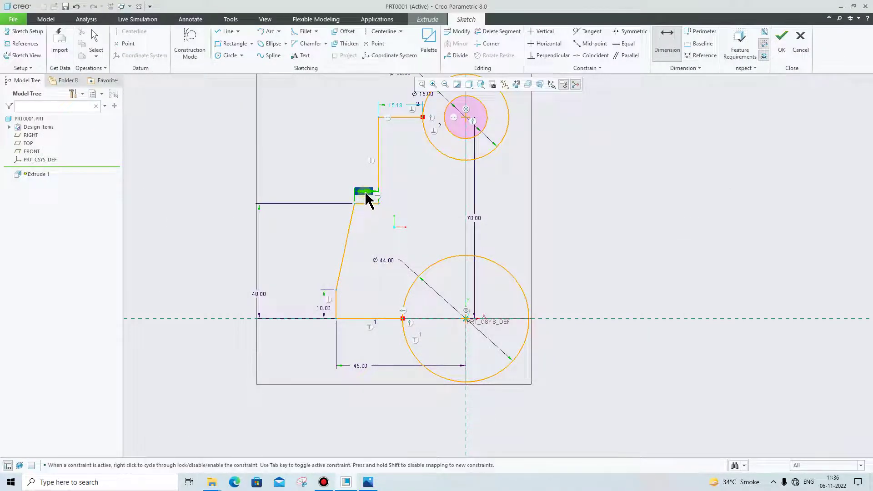
scroll(396, 218, "up", 5)
scroll(279, 217, "up", 1)
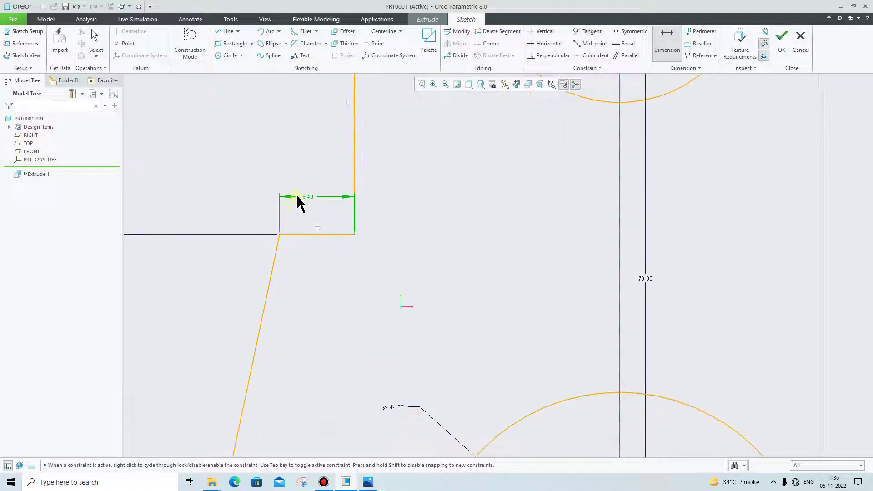
double_click(308, 195)
key("Return")
scroll(343, 244, "down", 8)
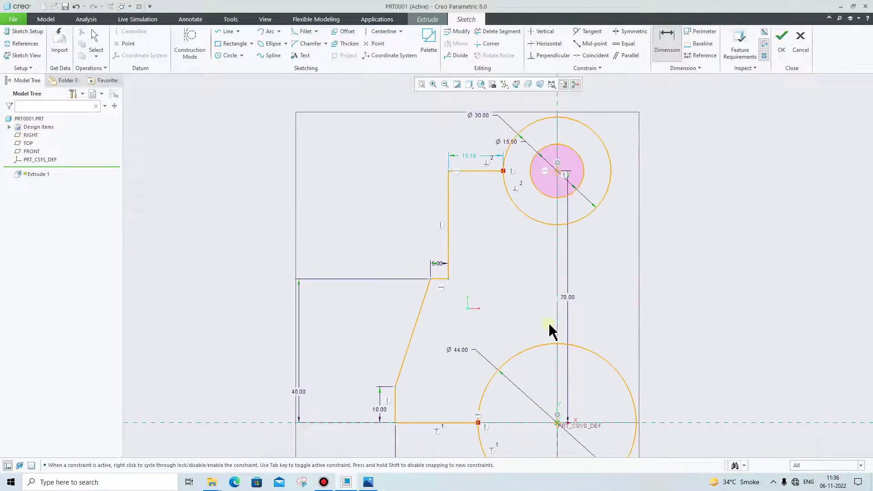
scroll(651, 353, "up", 1)
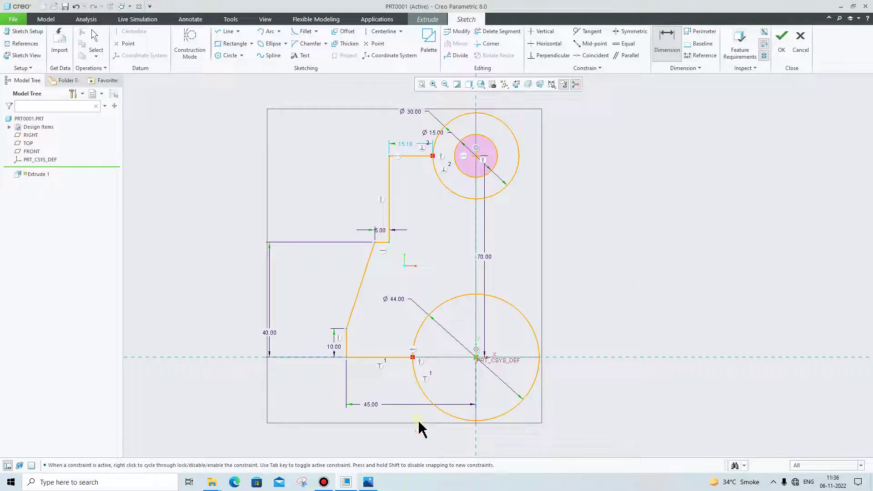
Step: Check the reference drawing and dimension the distance from the vertical axis to the profile's upper vertical line as 25
left_click(369, 483)
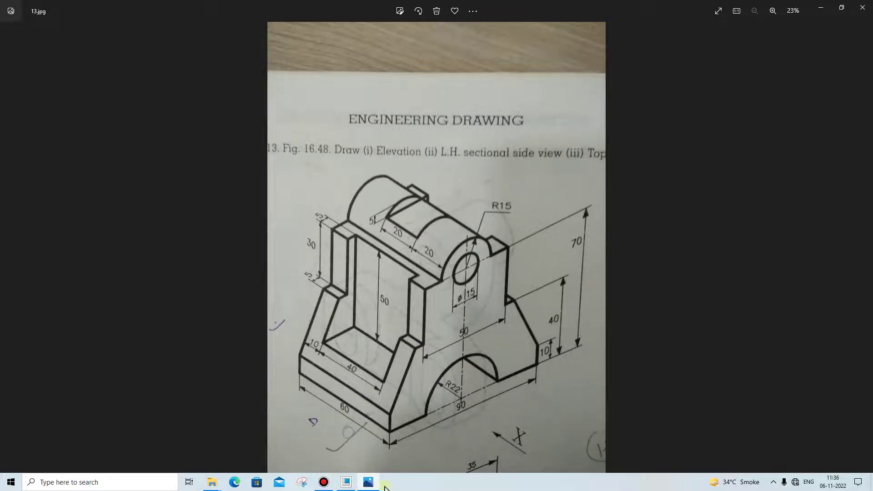
left_click(369, 482)
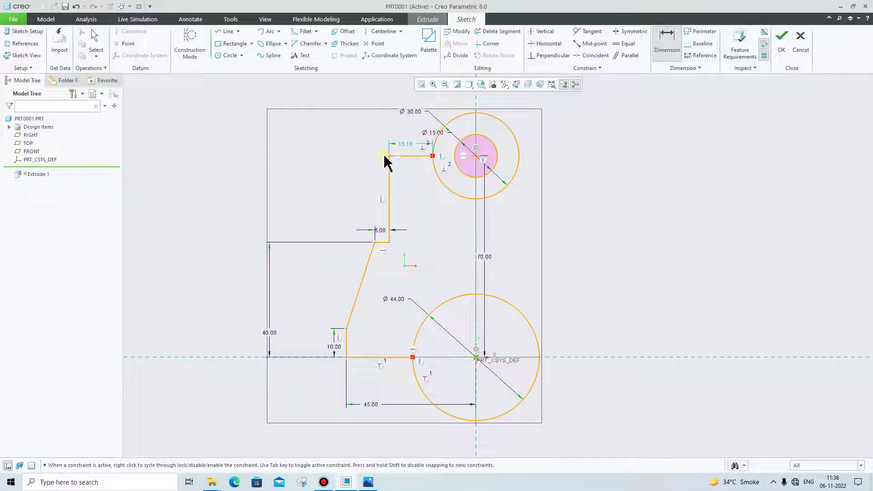
left_click(362, 485)
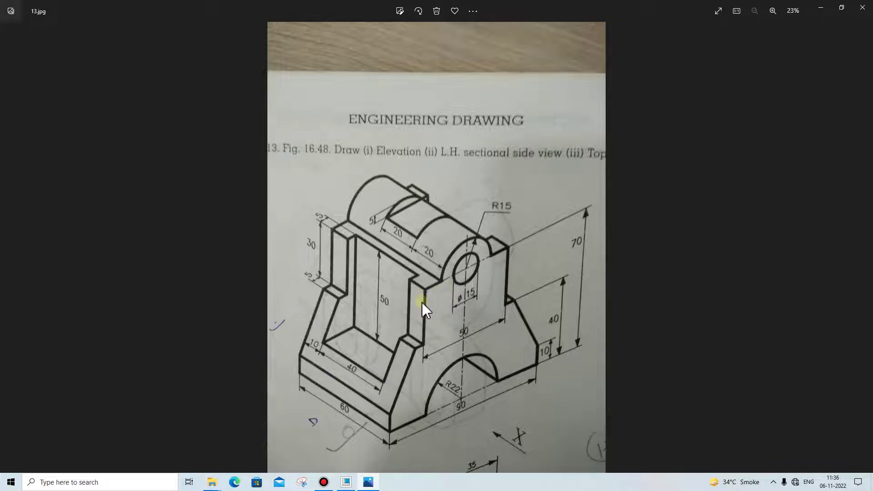
left_click(372, 480)
left_click(374, 479)
left_click(367, 483)
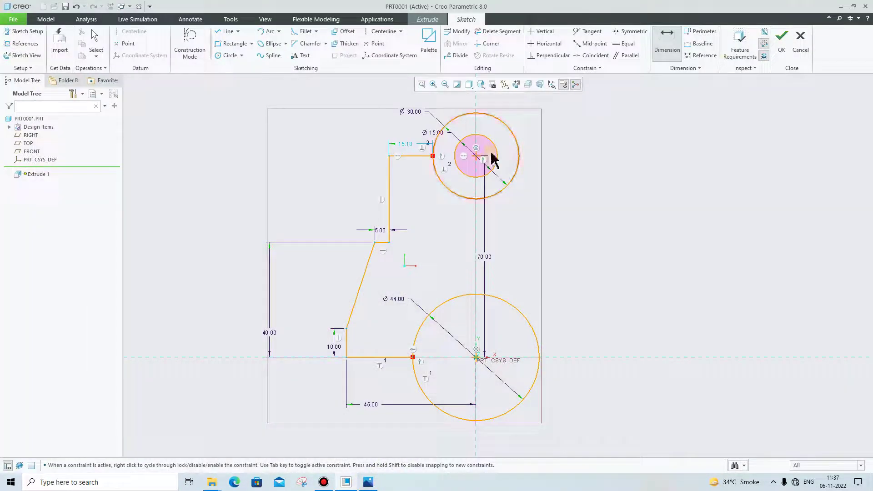
left_click(476, 219)
left_click(389, 196)
middle_click(384, 100)
key("BackSpace")
type("25")
key("Return")
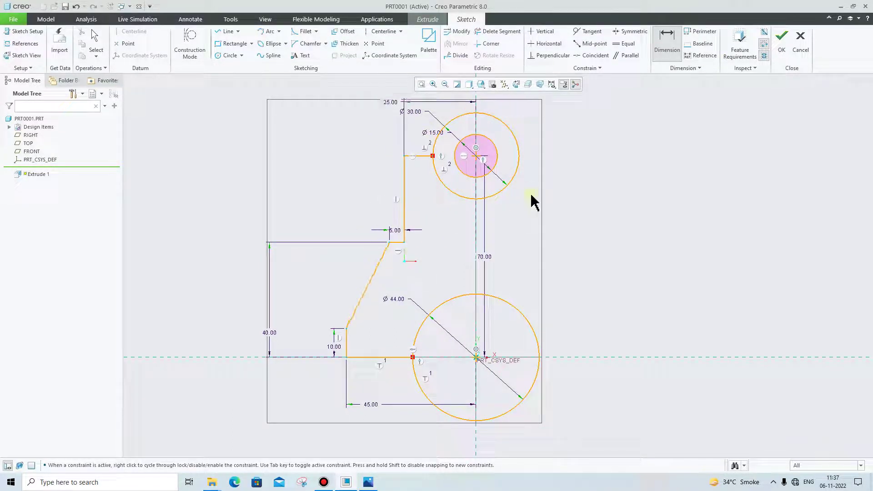
middle_click(661, 228)
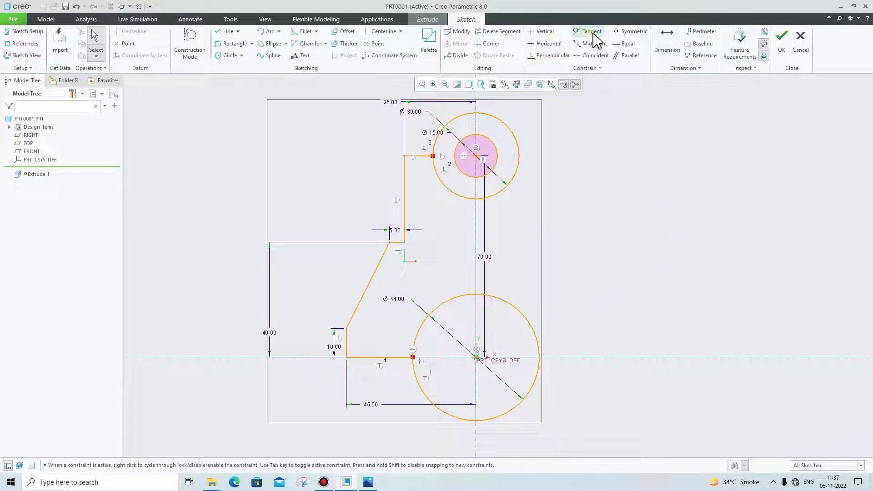
Step: Trim away the lower half of the 44 circle, leaving only the arc above the horizontal reference
left_click(484, 32)
left_click(428, 395)
left_click(510, 411)
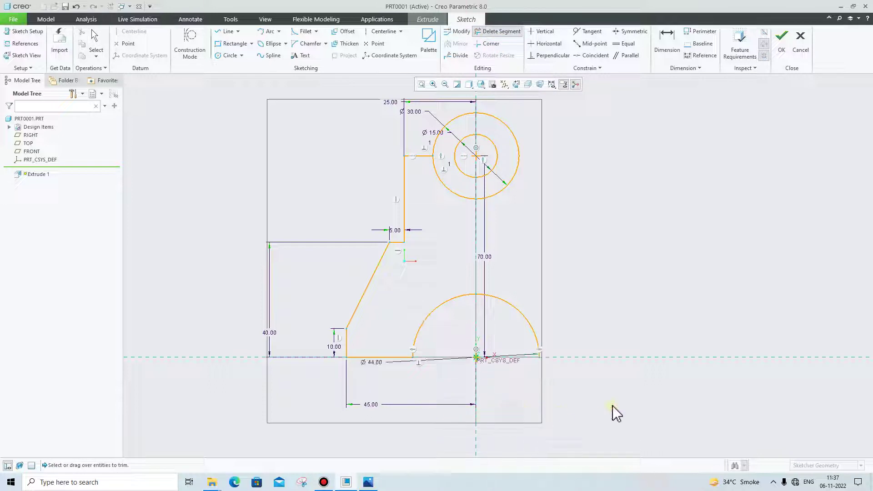
scroll(467, 182, "up", 2)
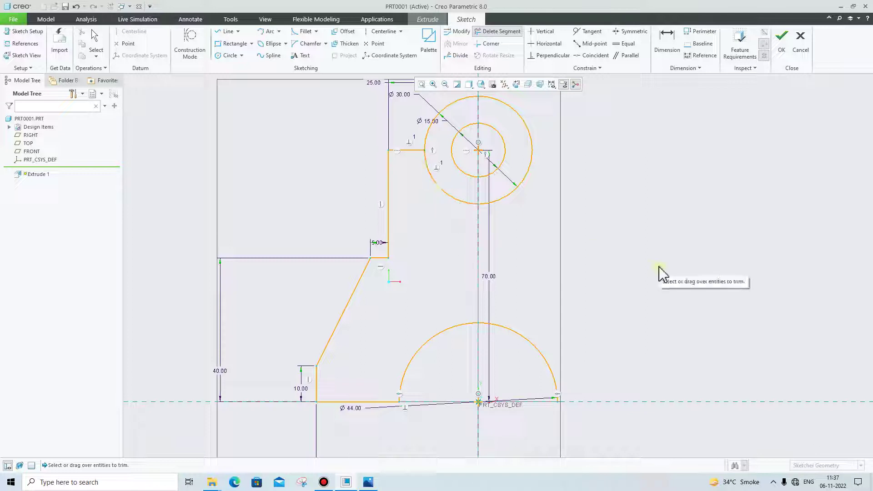
middle_click(627, 284)
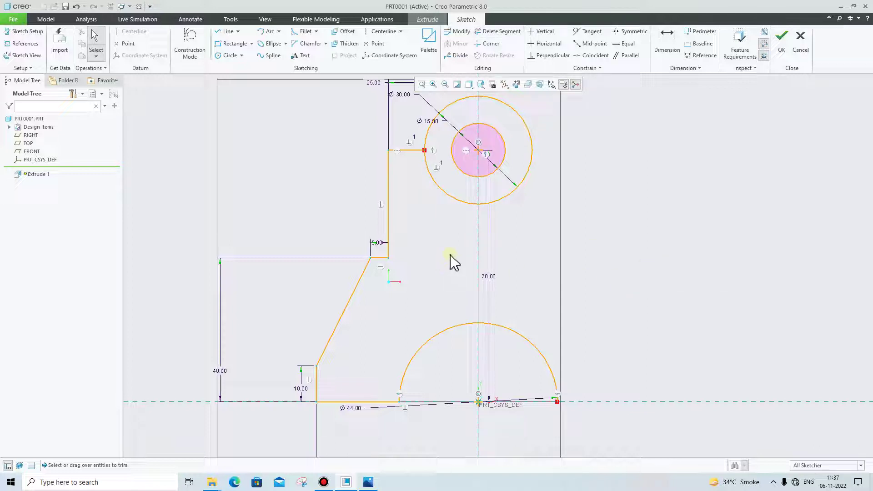
Step: Mirror the six connected lines of the left half-profile about the vertical centreline
left_click(409, 151)
left_click(389, 213, "ctrl")
left_click(380, 257, "ctrl")
left_click(352, 294, "ctrl")
left_click(316, 384, "ctrl")
left_click(329, 403, "ctrl")
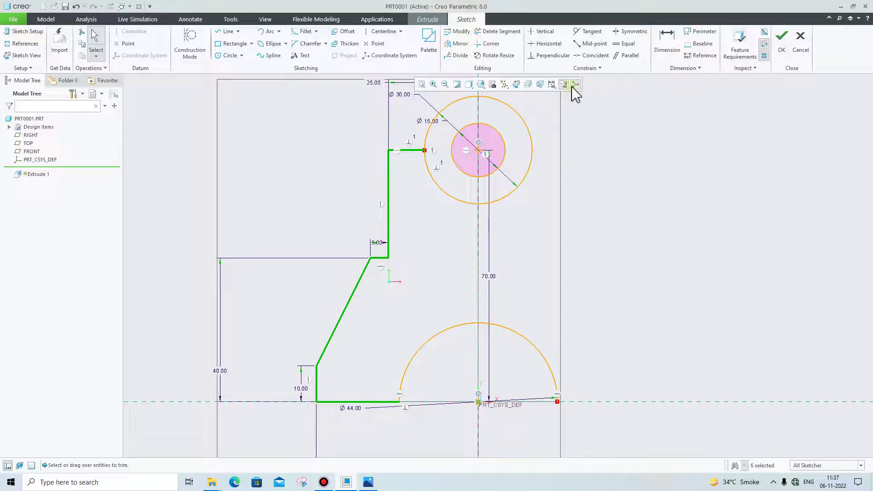
left_click(457, 44)
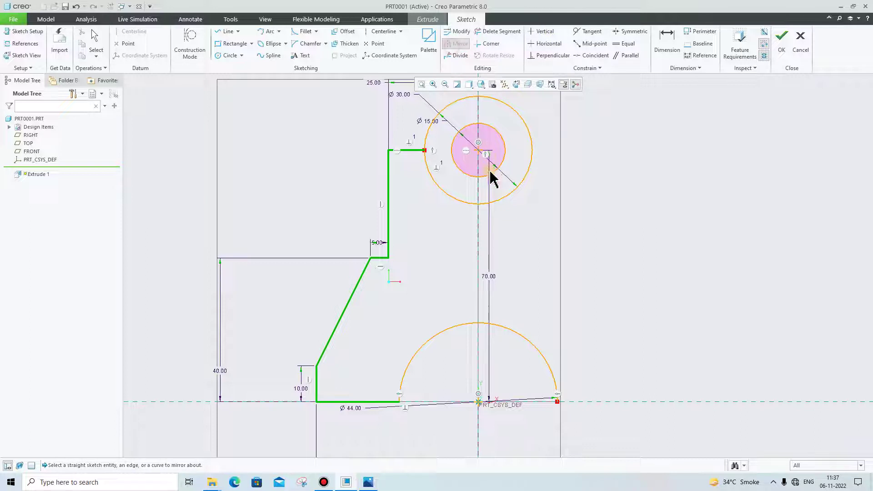
left_click(478, 119)
left_click(701, 255)
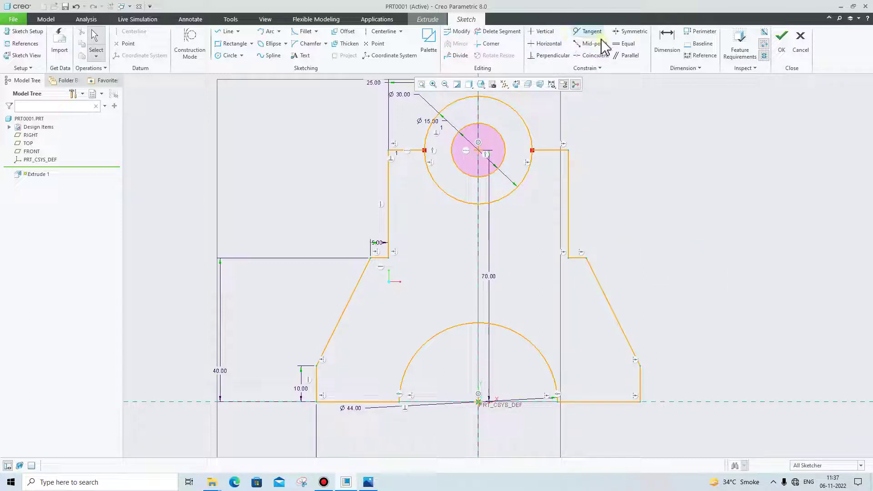
Step: Trim away the lower half of the 30 circle between the two upper horizontal lines to close the profile
left_click(498, 31)
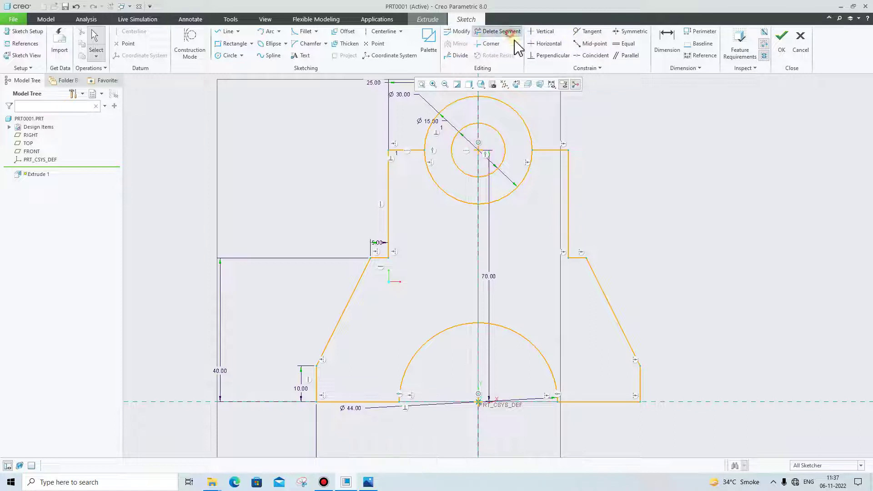
left_click(469, 203)
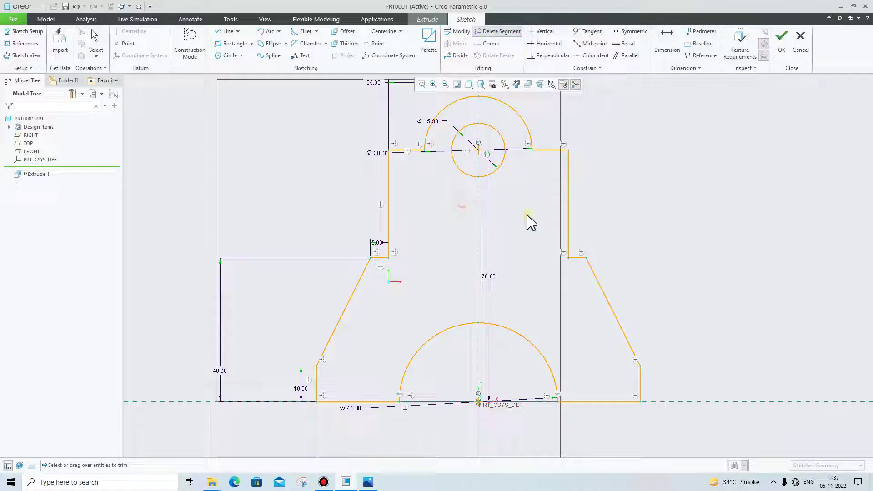
middle_click(700, 251)
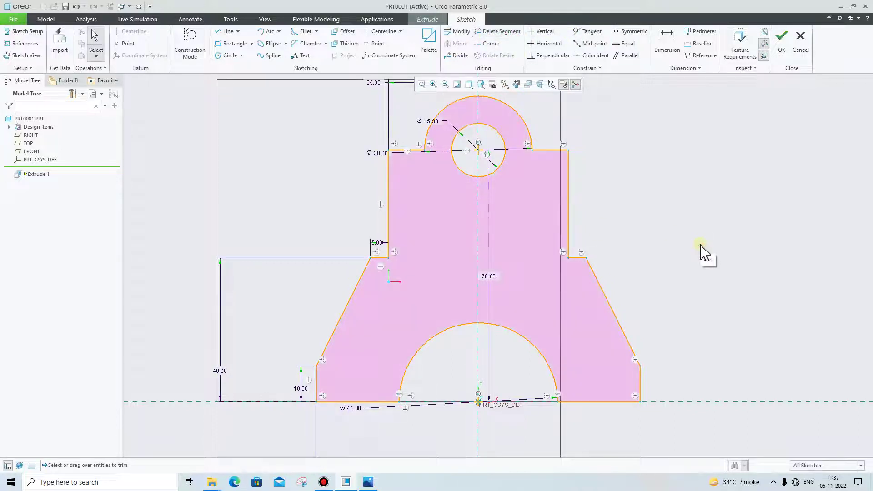
Step: Check the depth on the reference drawing, finish the profile sketch and extrude it as a solid to a depth of 60
left_click(376, 485)
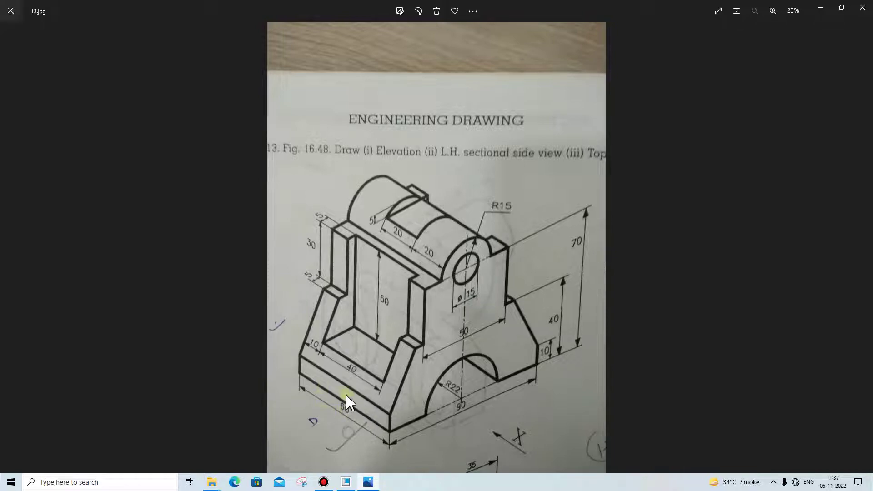
left_click(369, 482)
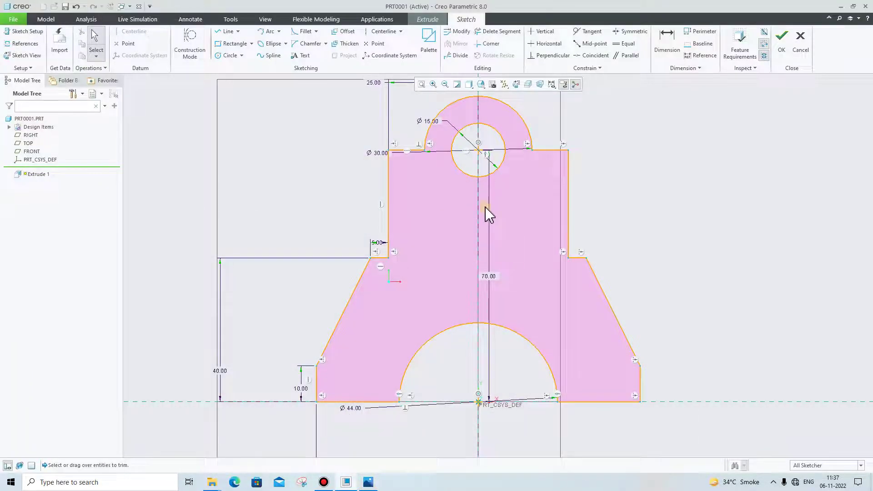
left_click(777, 51)
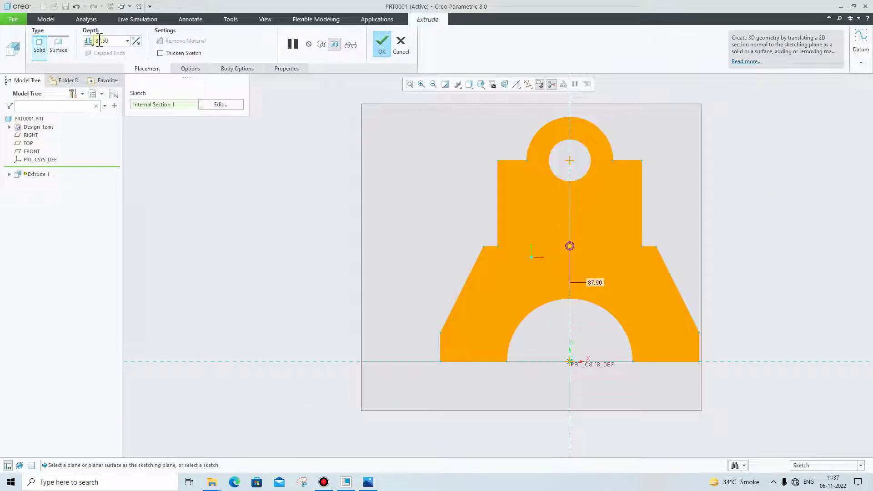
key("BackSpace")
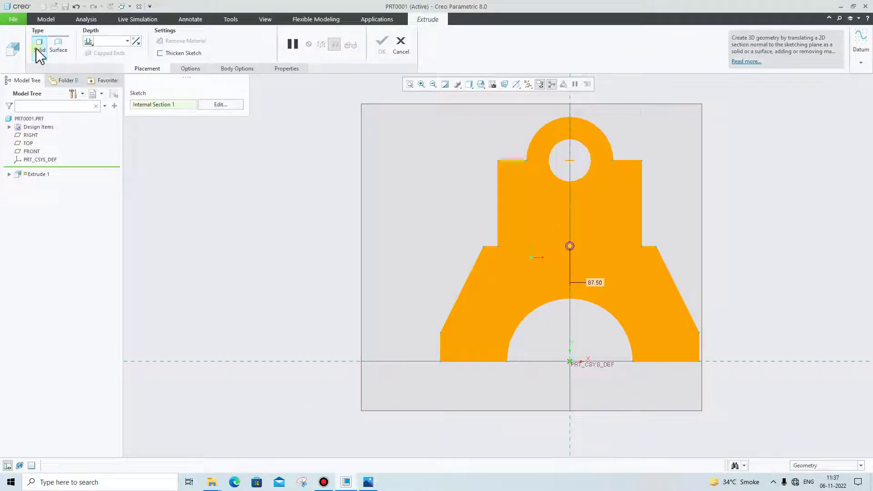
key("Return")
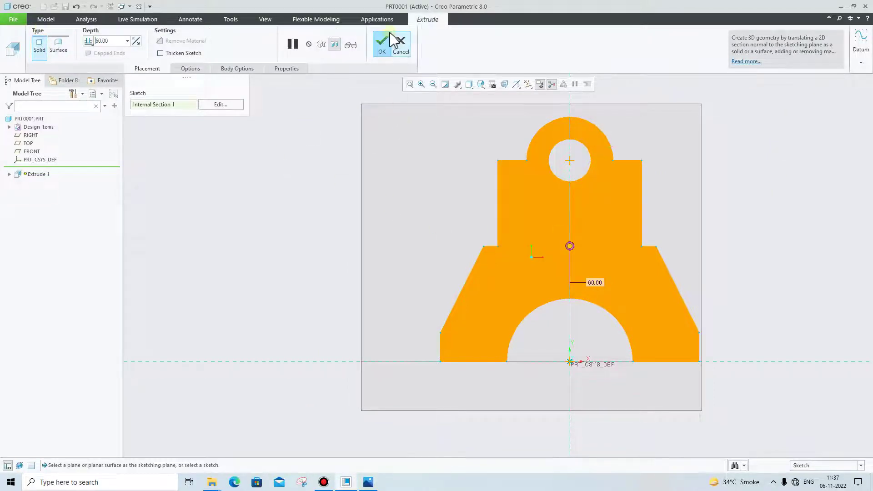
left_click(382, 44)
left_click(255, 170)
Step: Switch the model's display style to Shading With Edges
scroll(772, 217, "down", 1)
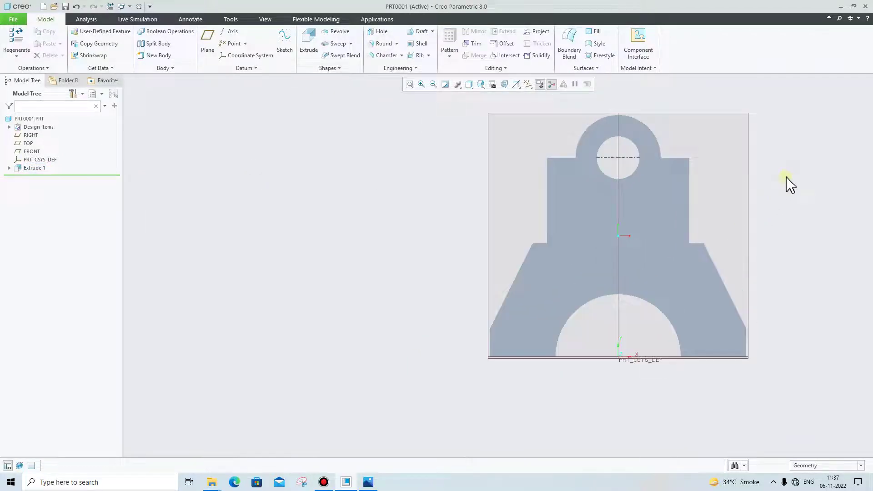
left_click(469, 85)
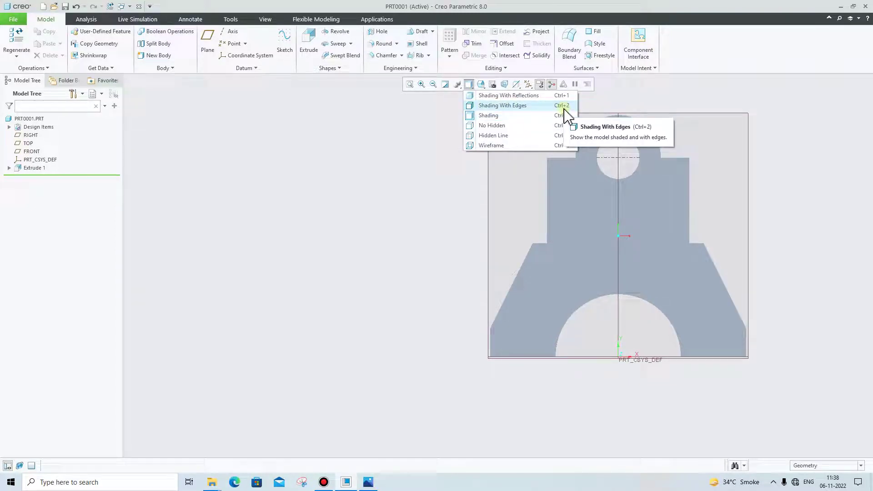
left_click(296, 350)
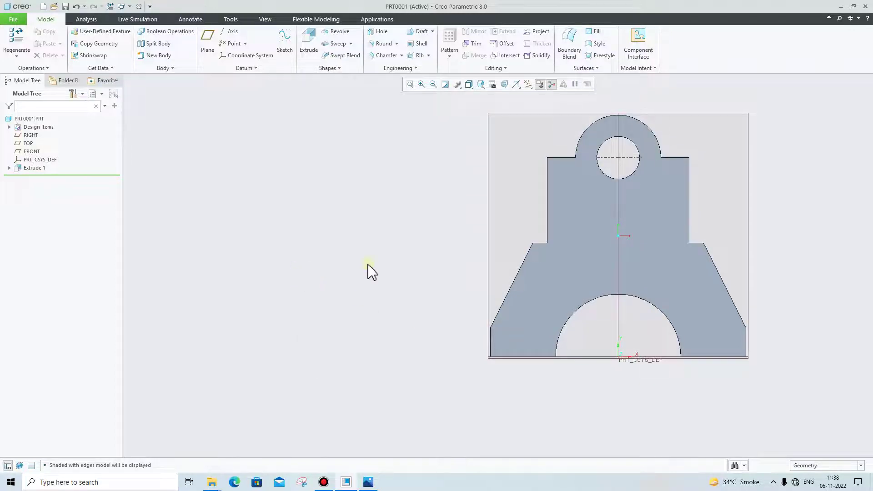
Step: Check the side pocket on the reference drawing and start an extrude sketch on the left shoulder's upper horizontal face, viewed in 2D
scroll(770, 214, "up", 1)
key("ctrl+d")
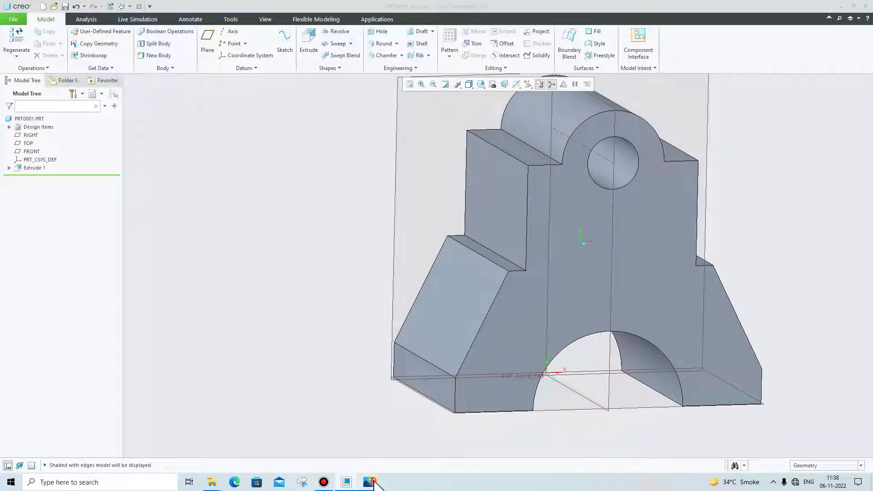
left_click(371, 482)
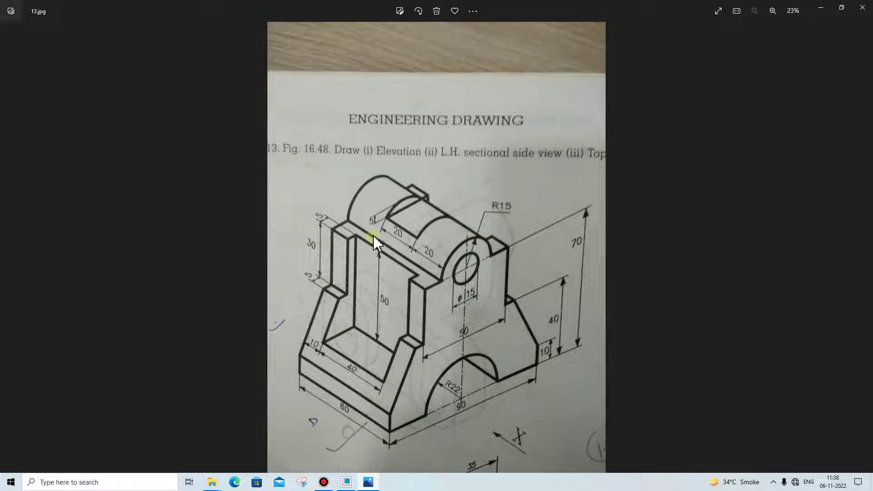
left_click(372, 483)
left_click(373, 483)
left_click(372, 484)
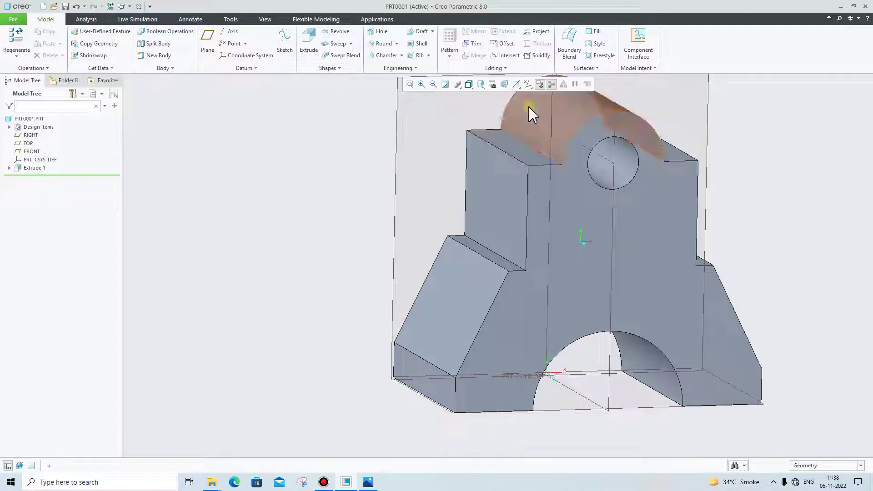
left_click(308, 44)
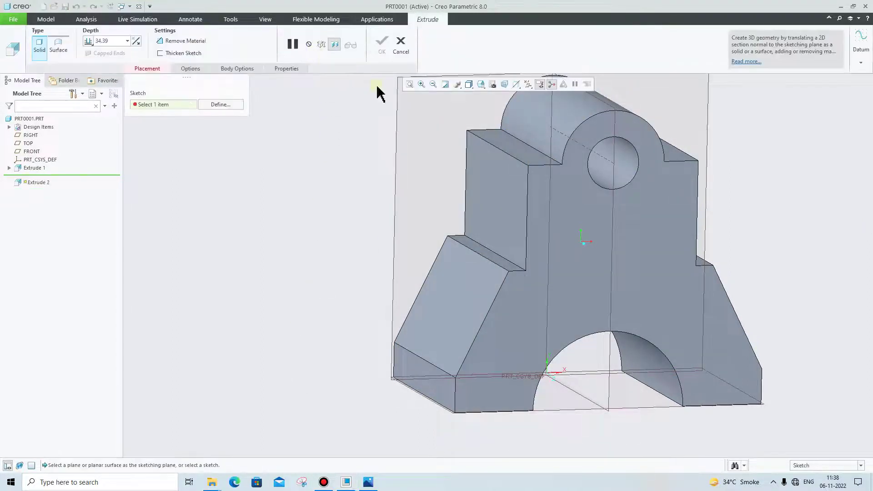
left_click(495, 141)
left_click(516, 85)
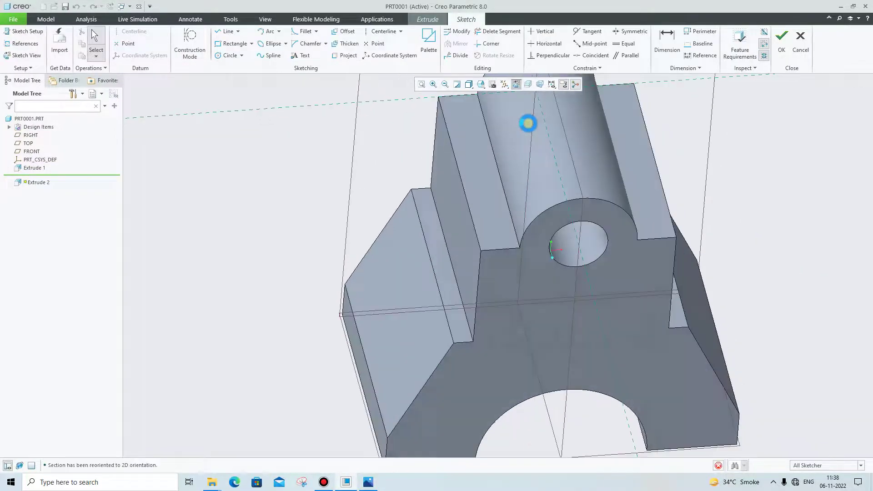
Step: Consult the reference drawing and add a horizontal centerline through the midpoint of the body's left edge
left_click(368, 481)
left_click(368, 482)
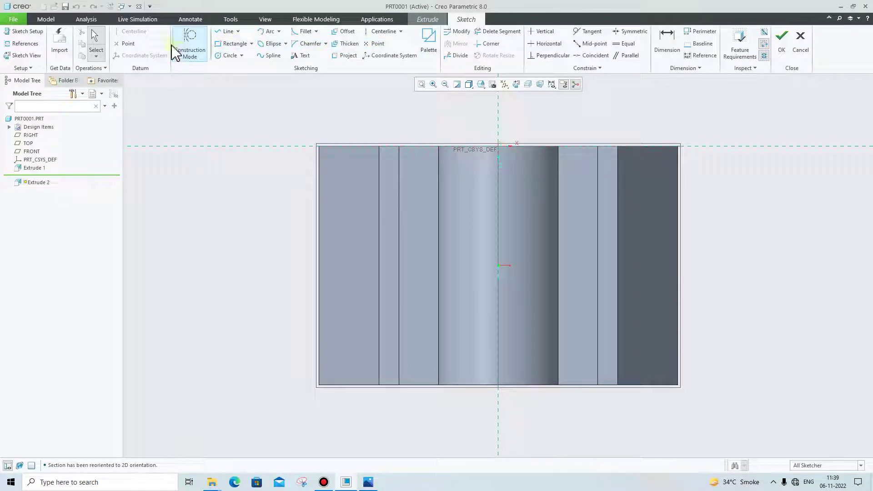
left_click(372, 33)
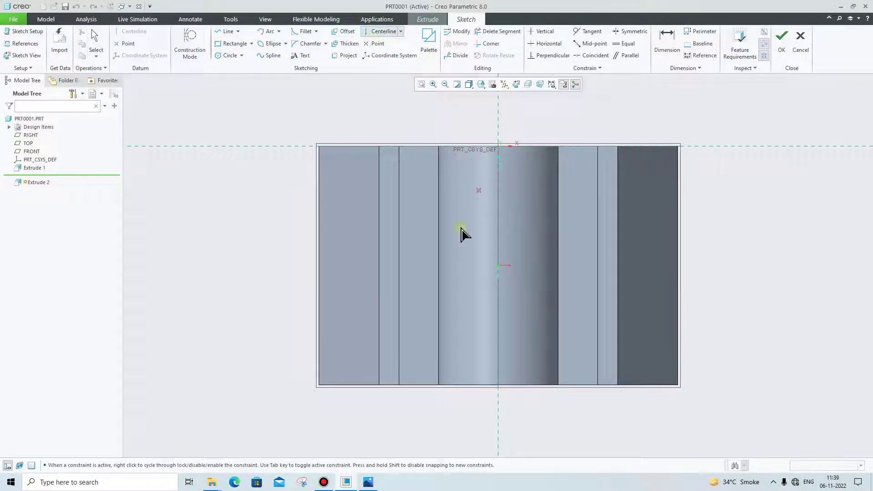
left_click(320, 266)
left_click(542, 266)
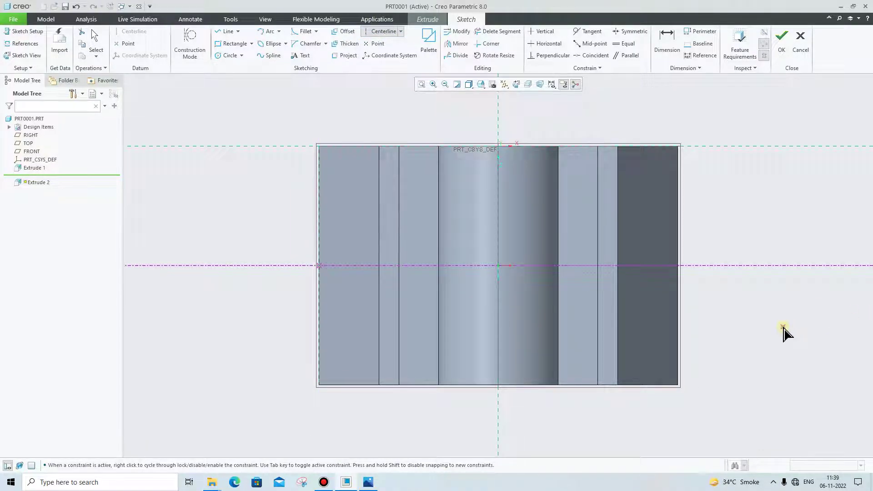
middle_click(781, 331)
Step: Compare the side pocket on the reference drawing with the model in 3D and return the sketch to its 2D orientation
left_click(368, 483)
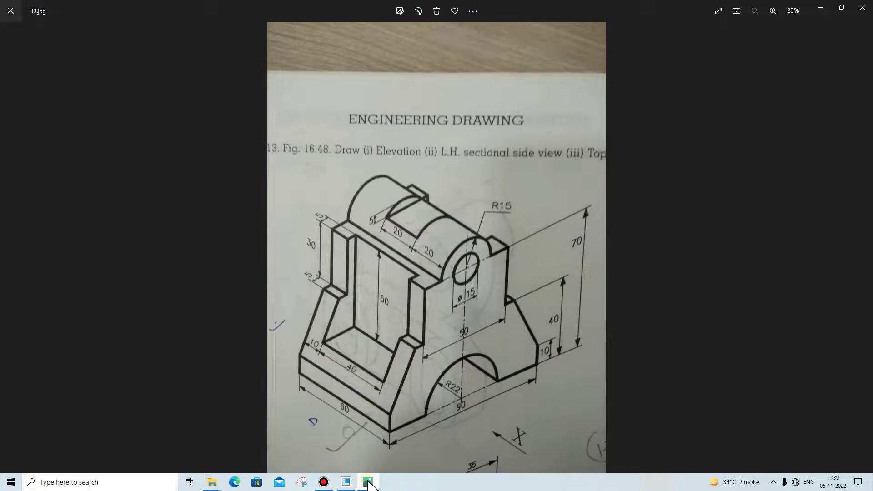
left_click(368, 482)
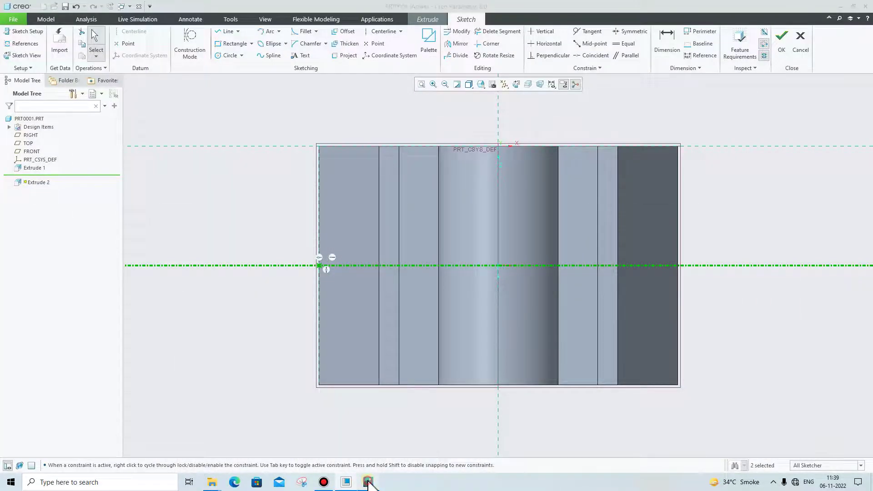
left_click(369, 483)
left_click(368, 483)
mouse_move(447, 343)
middle_mouse_down()
mouse_move(449, 316)
mouse_move(454, 326)
mouse_move(432, 296)
middle_mouse_up()
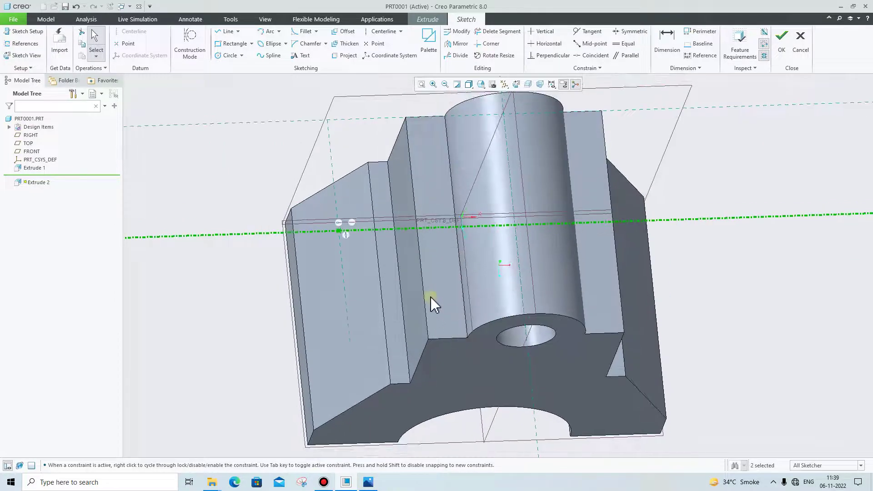
left_click(516, 84)
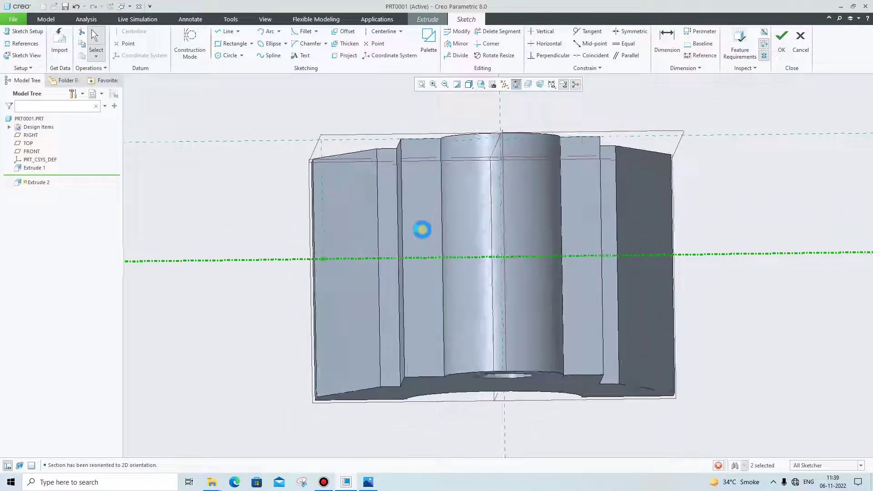
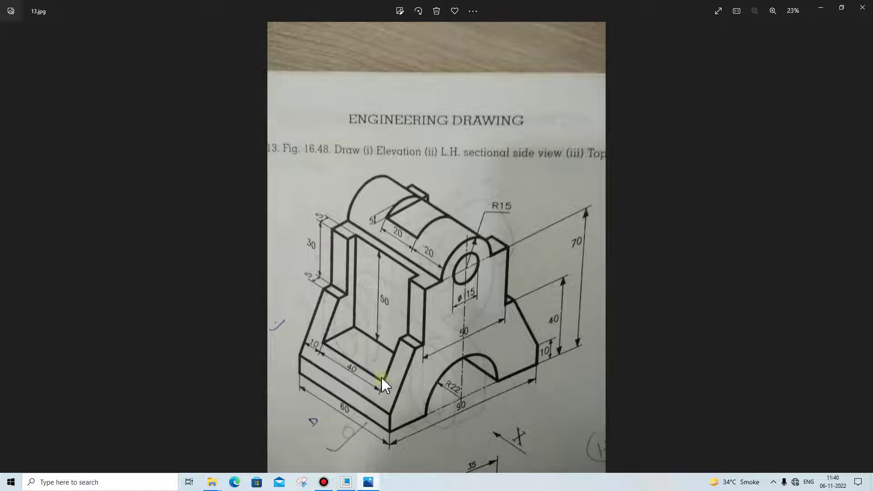
Step: Stretch the pocket rectangle's left edge outward past the body's left side, to a width of about 35
left_click(371, 483)
scroll(428, 349, "up", 3)
scroll(436, 402, "down", 2)
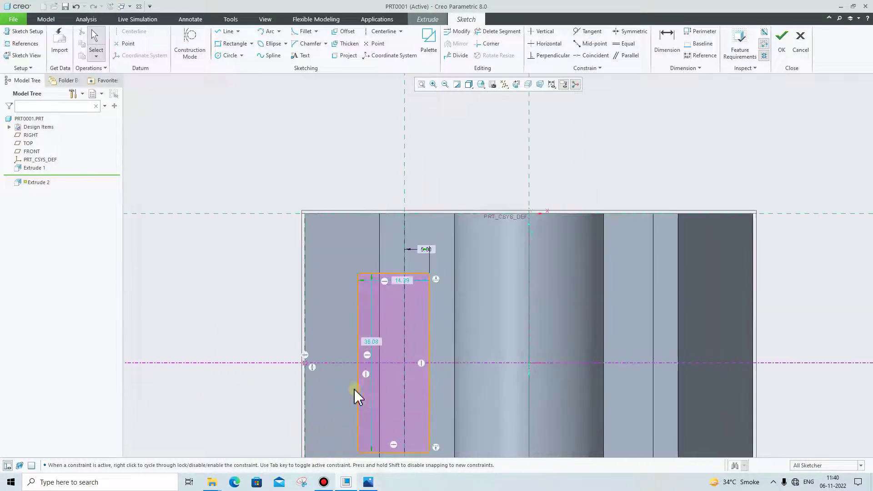
left_click_drag(356, 385, 261, 382)
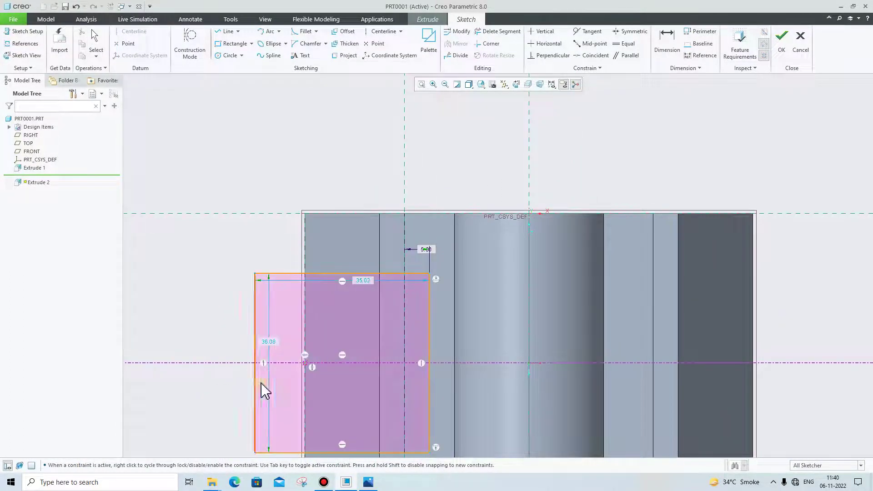
scroll(340, 355, "up", 1)
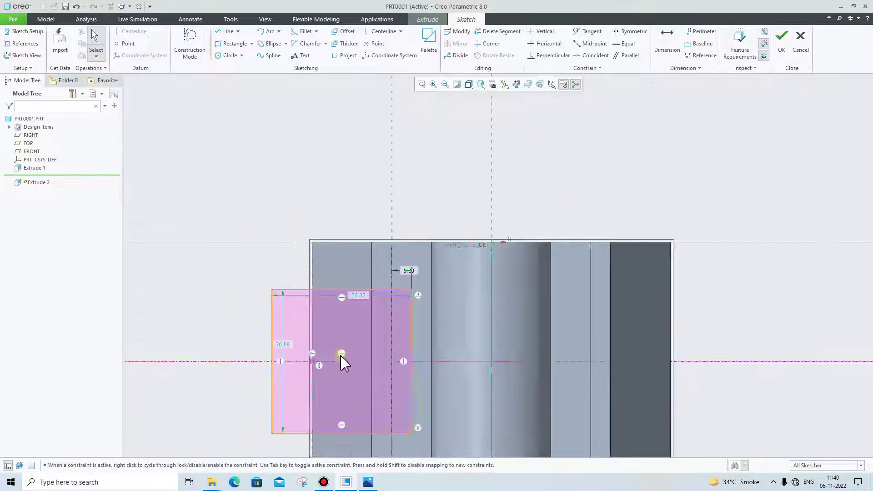
scroll(279, 345, "down", 1)
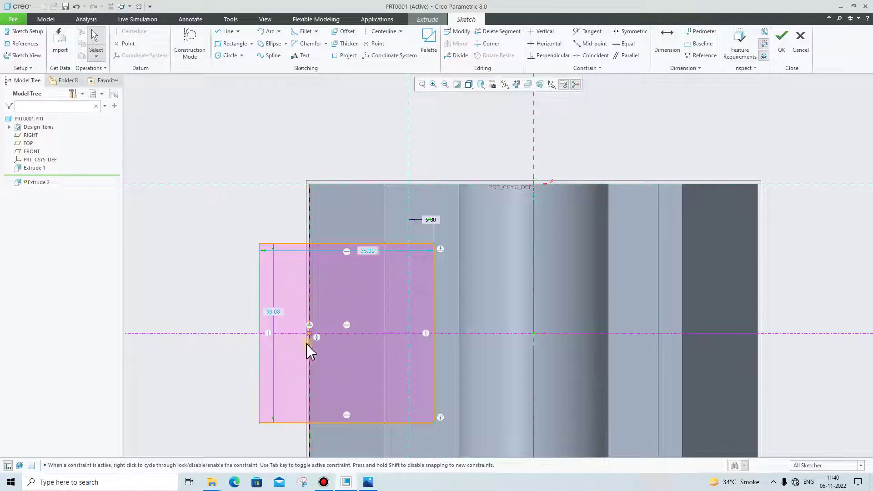
Step: Check the pocket's length on the reference drawing and set the rectangle's vertical dimension to 40
left_click(368, 481)
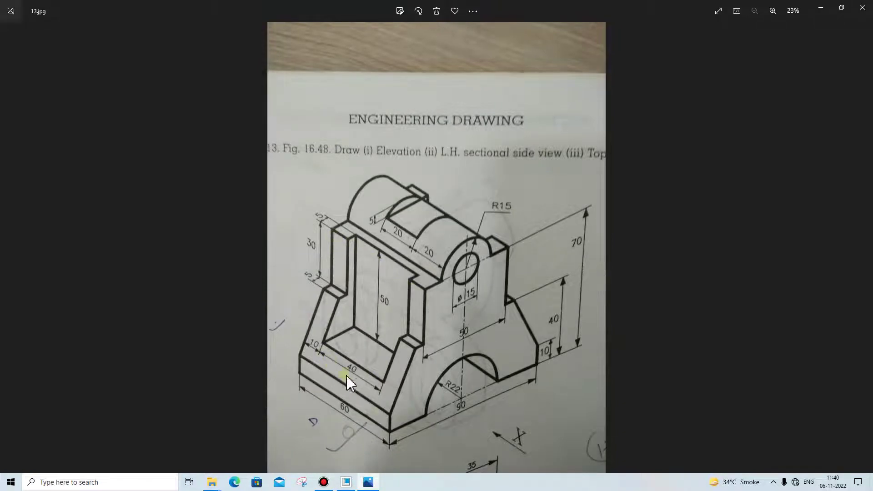
left_click(369, 481)
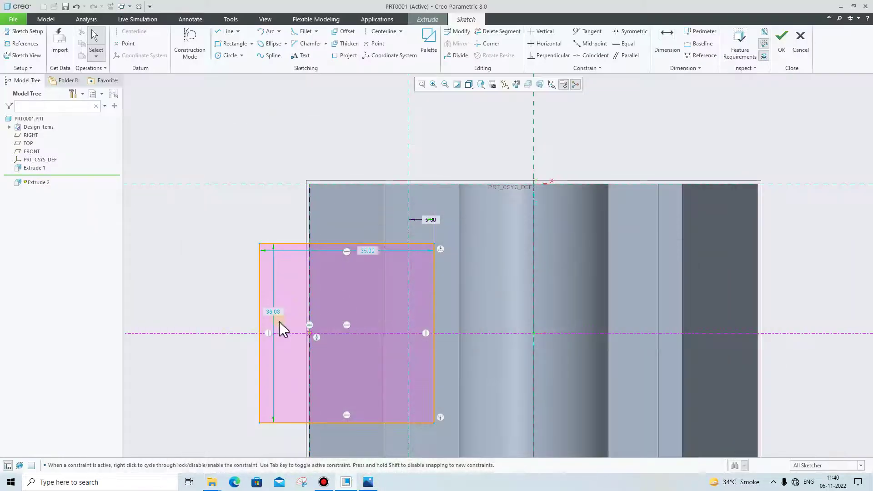
double_click(276, 315)
key("BackSpace")
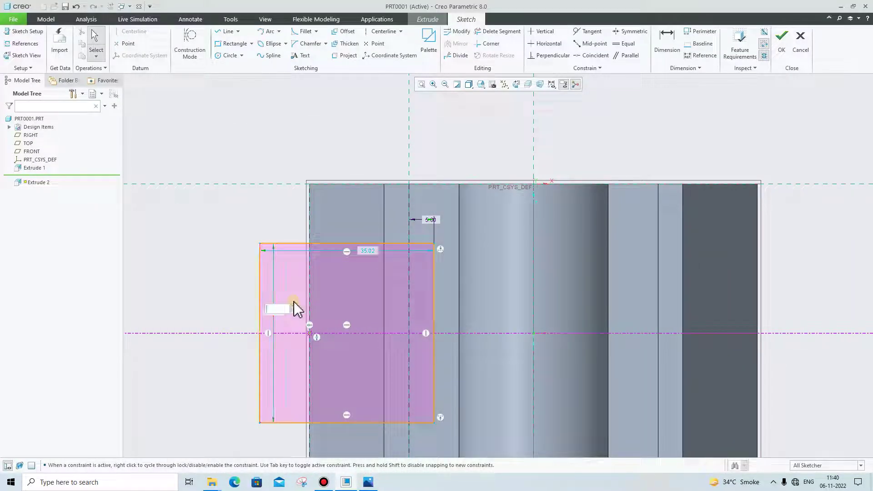
type("40")
key("Return")
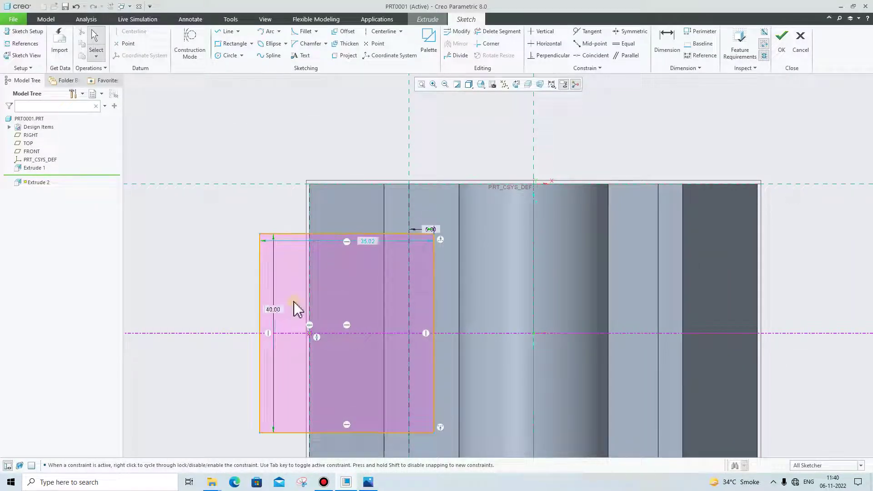
Step: Finish the rectangle sketch and make the extrusion a material-removing cut directed down into the body
left_click(781, 39)
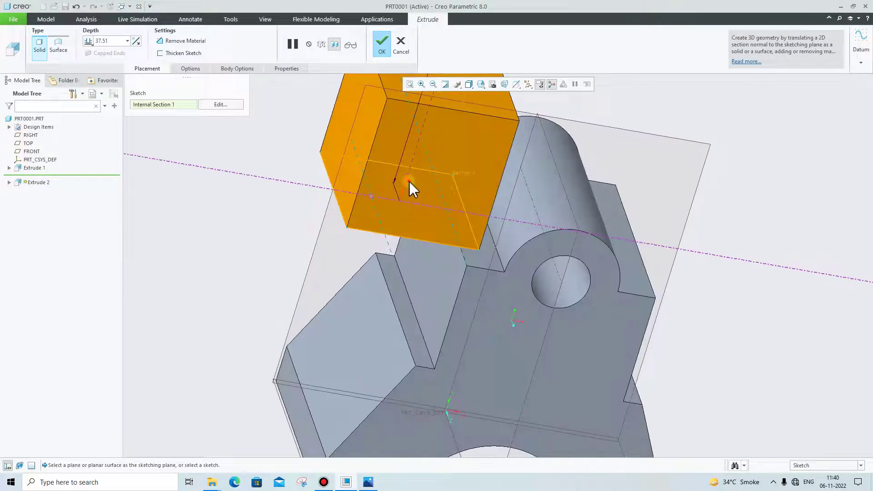
left_click(409, 182)
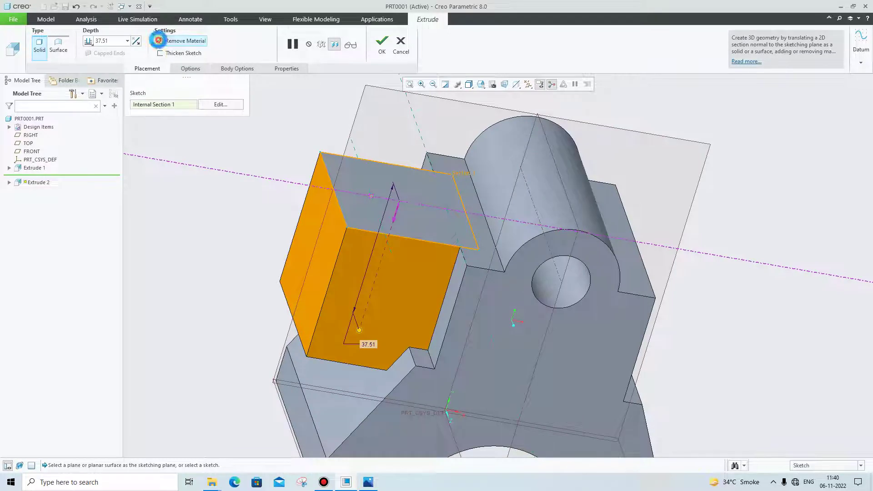
left_click(158, 40)
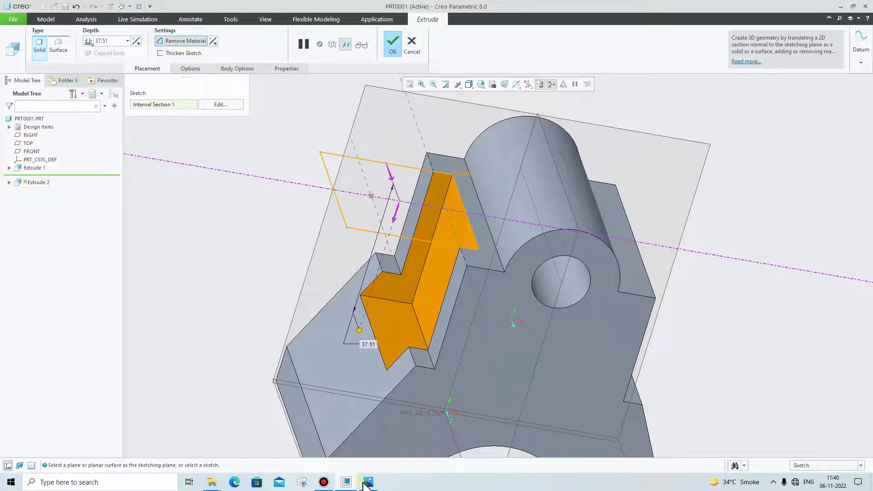
Step: Look up the pocket's depth on the reference drawing, set the cut depth to 50 and complete the cut
left_click(367, 483)
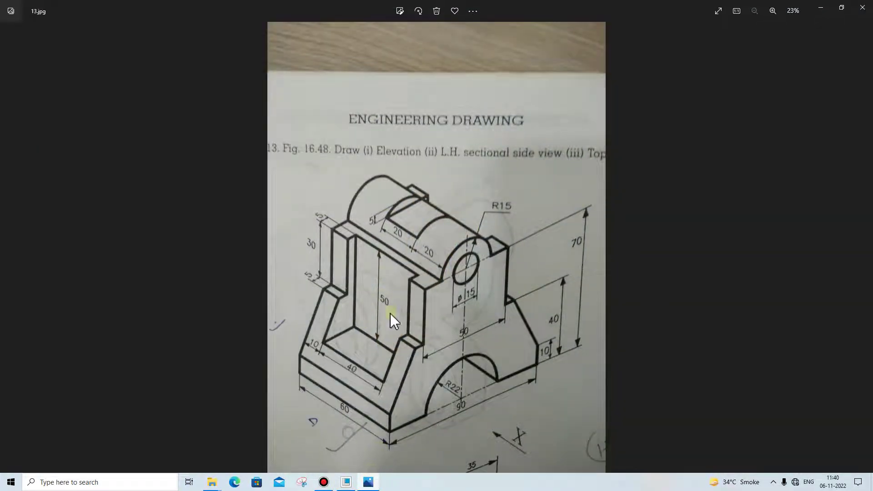
left_click(366, 481)
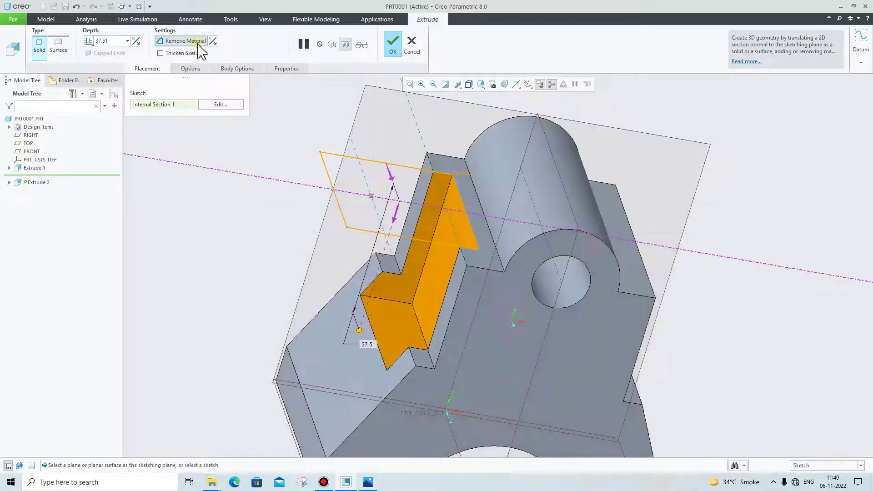
left_click(121, 41)
key("BackSpace")
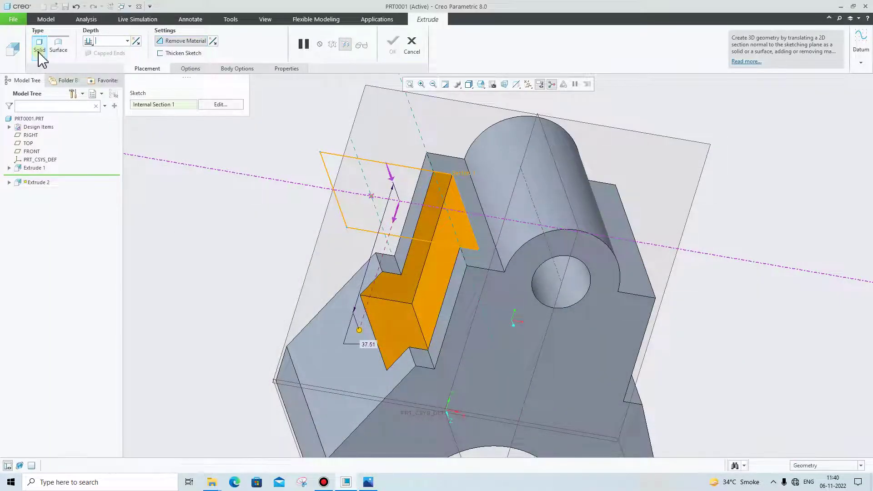
type("50")
key("Return")
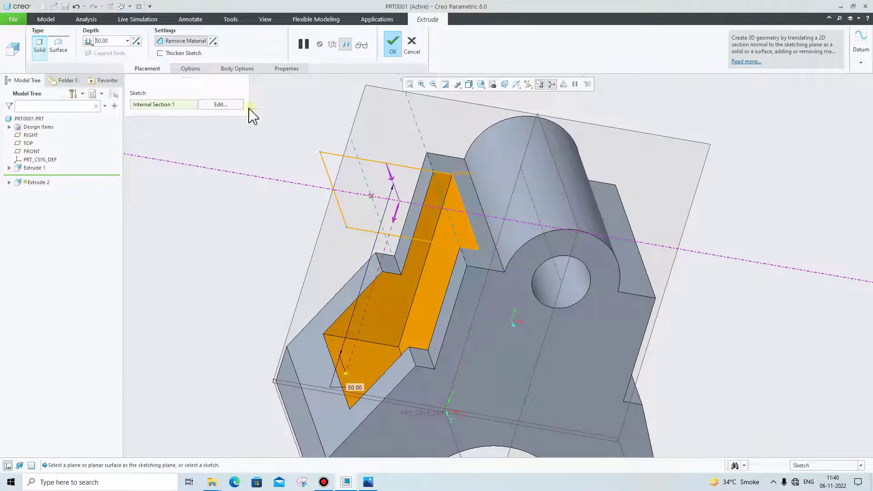
mouse_move(395, 219)
middle_mouse_down()
mouse_move(424, 200)
mouse_move(396, 230)
middle_mouse_up()
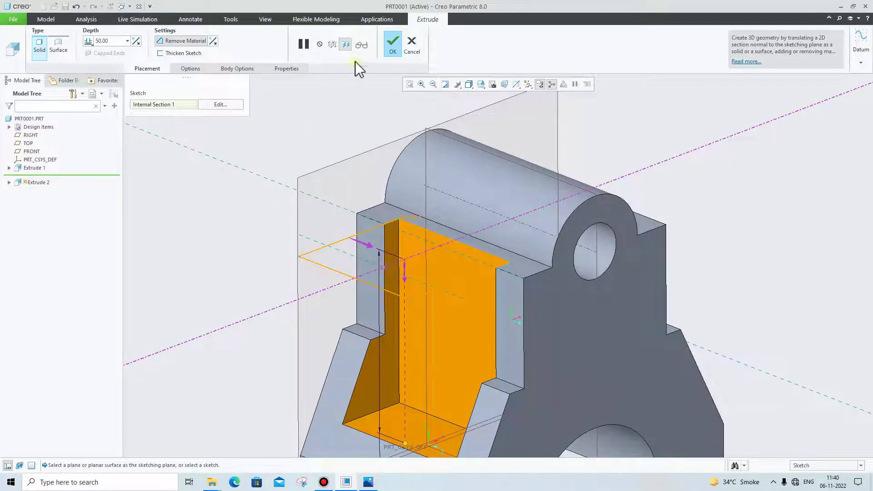
left_click(394, 48)
scroll(748, 277, "down", 3)
scroll(810, 361, "up", 2)
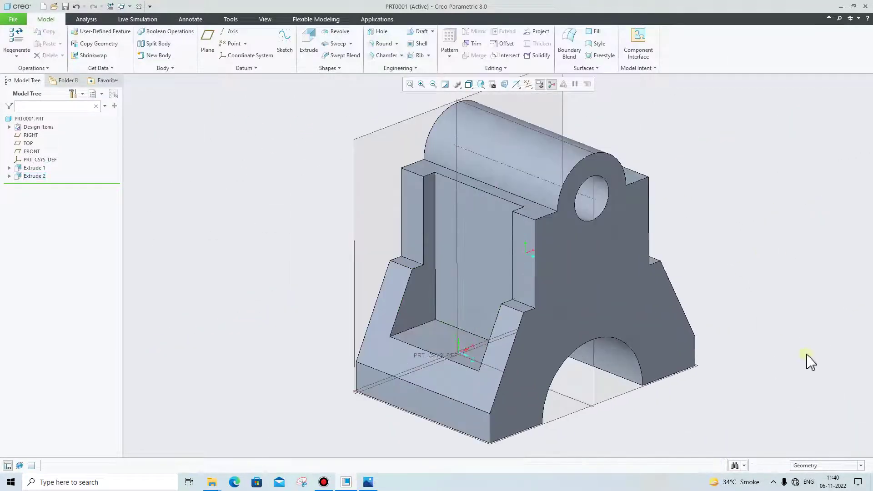
Step: Check the reference drawing and mirror the Extrude 2 pocket cut about the RIGHT datum plane onto the body's opposite side
middle_click_drag(828, 318, 795, 337)
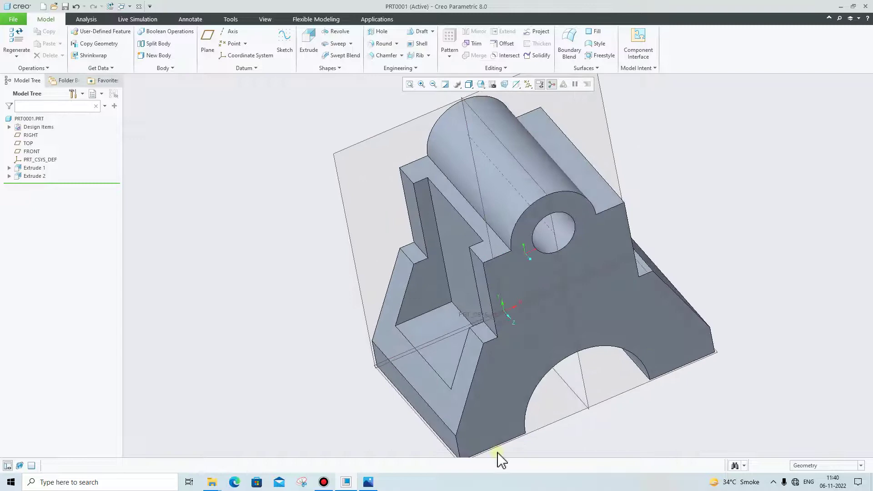
left_click(373, 482)
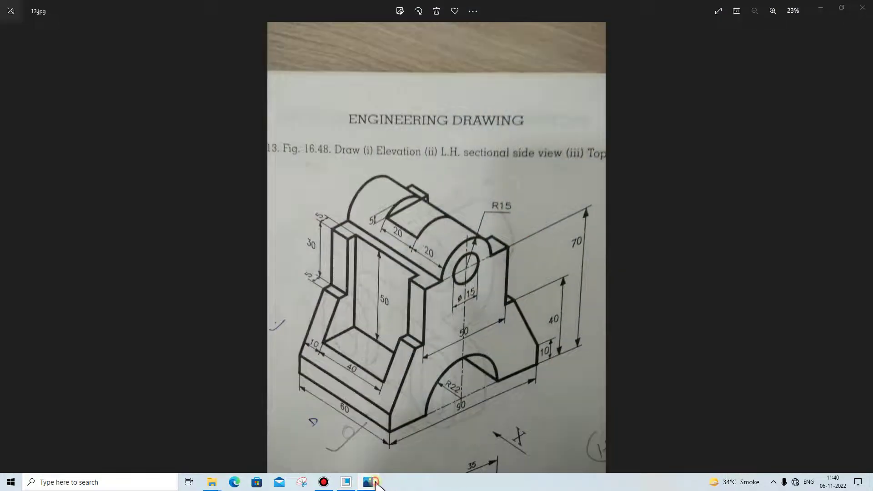
left_click(373, 482)
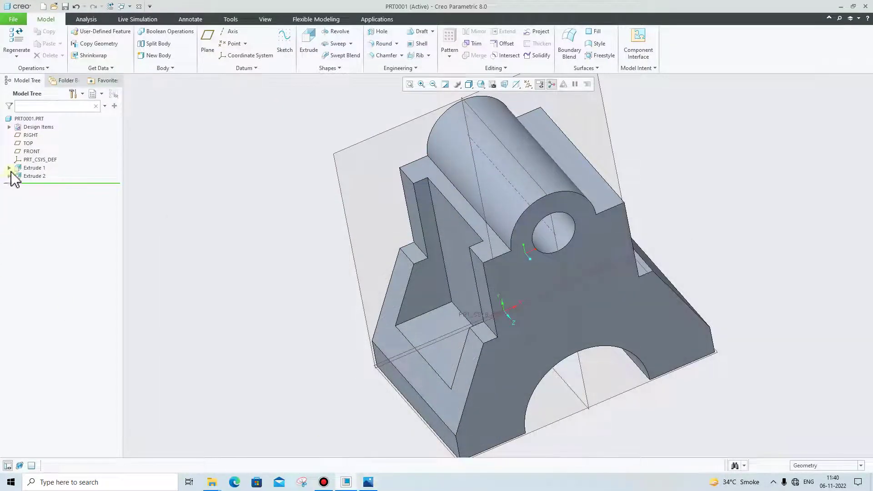
left_click(34, 176)
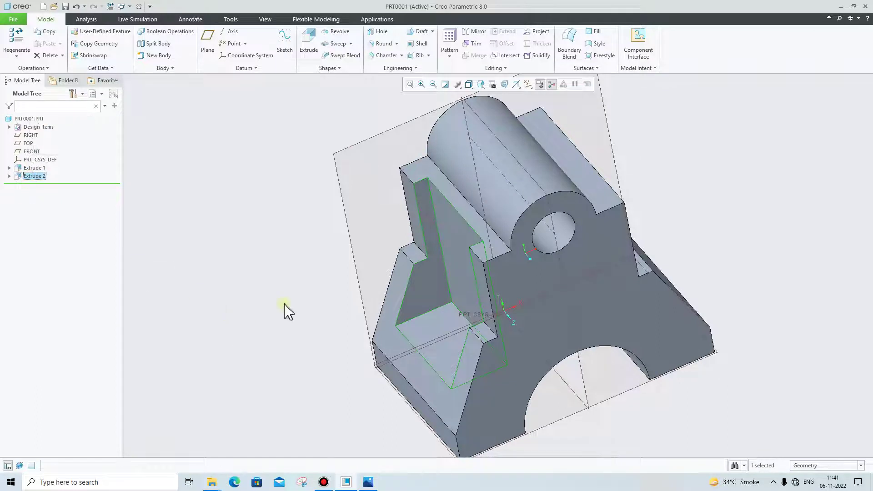
left_click(476, 34)
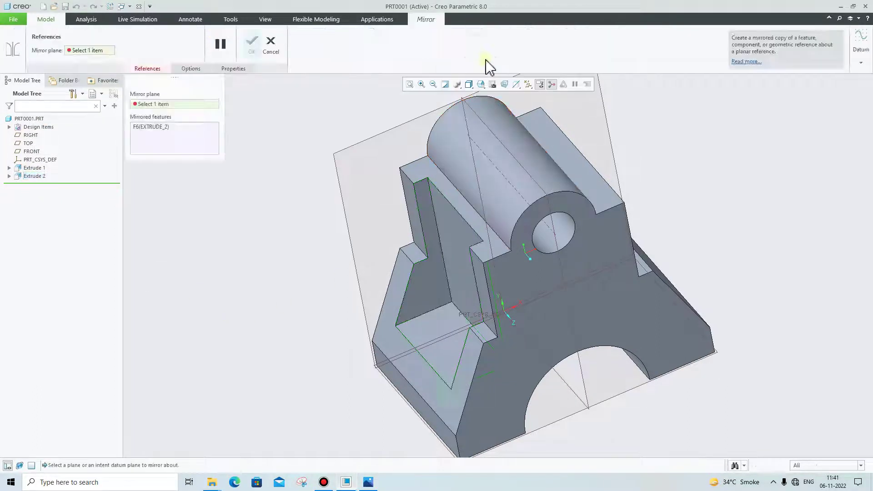
left_click(538, 184)
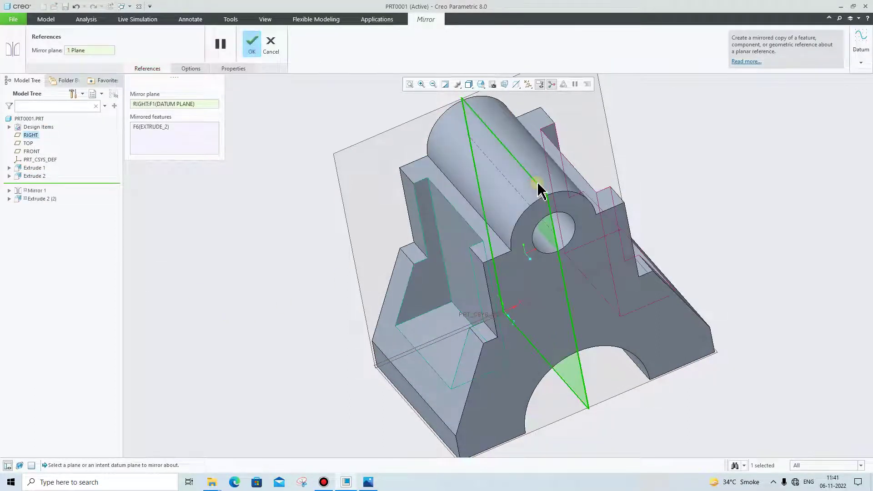
left_click(253, 45)
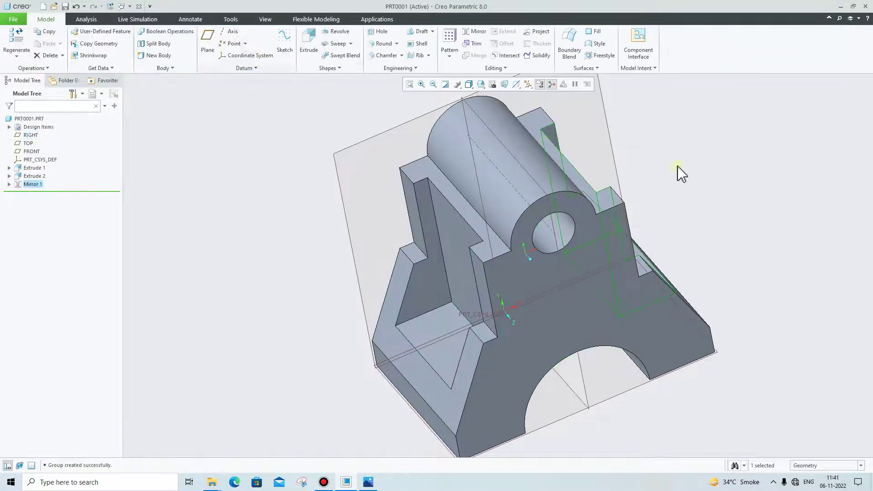
middle_click_drag(715, 183, 732, 172)
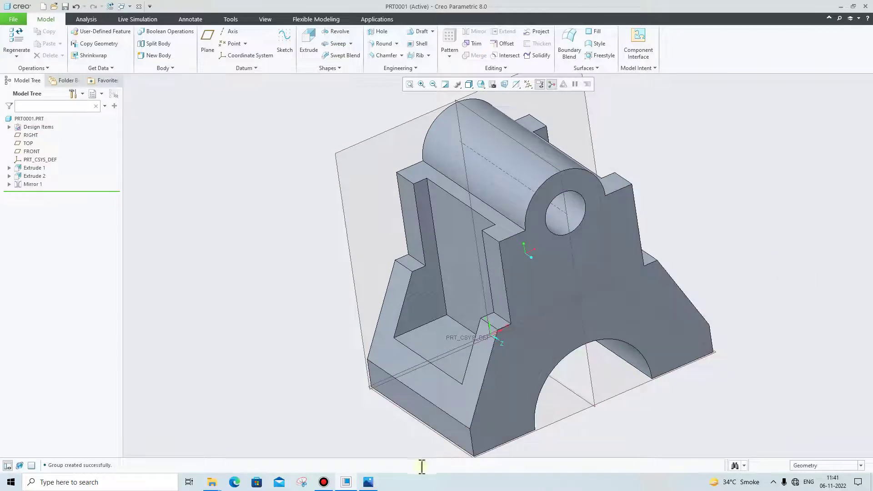
Step: Study the notch on top of the cylinder in the reference drawing and start a datum plane offset from the base's underside face
left_click(368, 483)
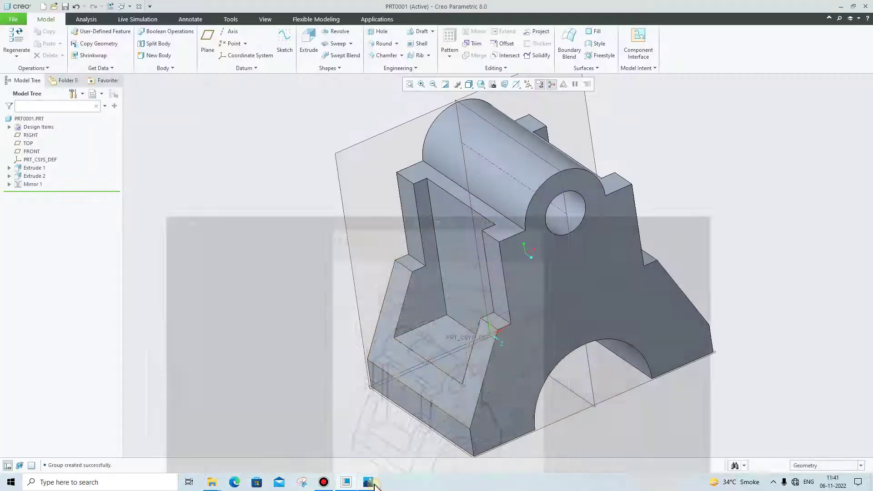
left_click(368, 482)
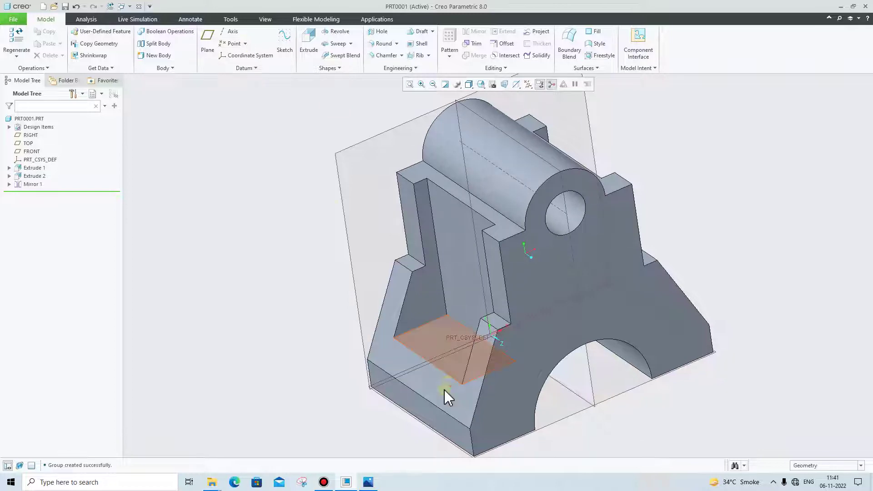
key("alt+Tab")
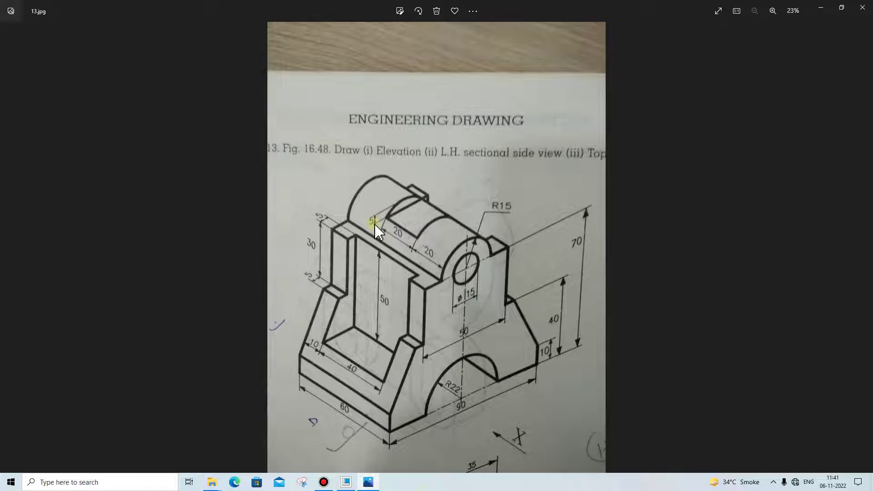
left_click(369, 482)
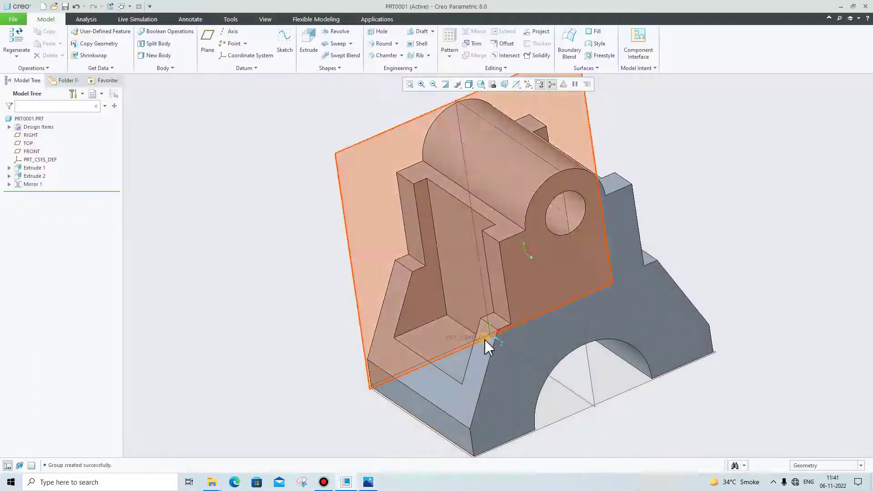
left_click(461, 382)
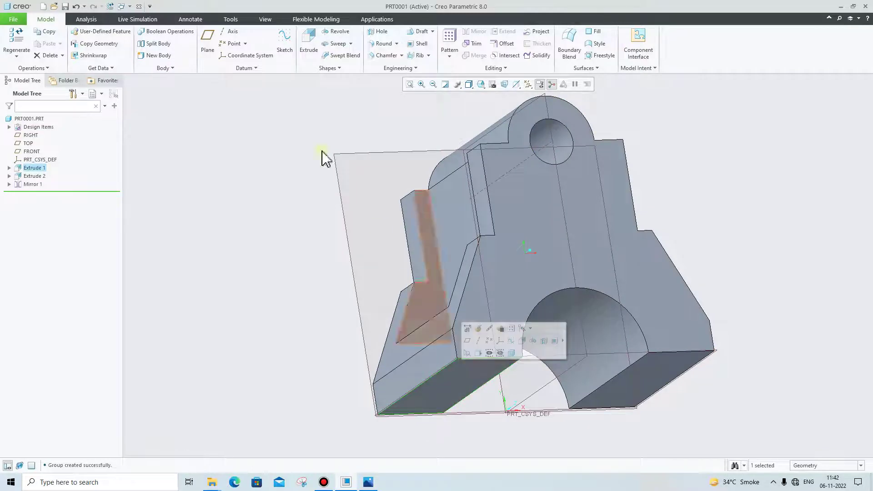
scroll(508, 345, "up", 5)
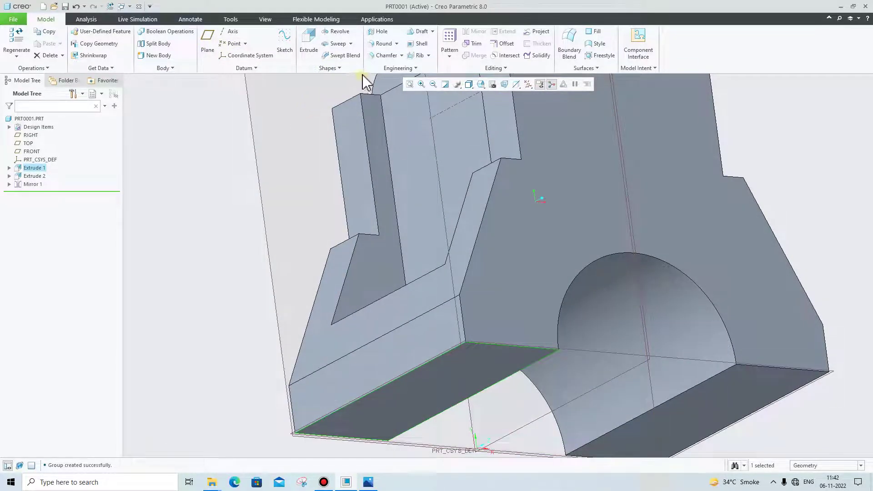
left_click(208, 43)
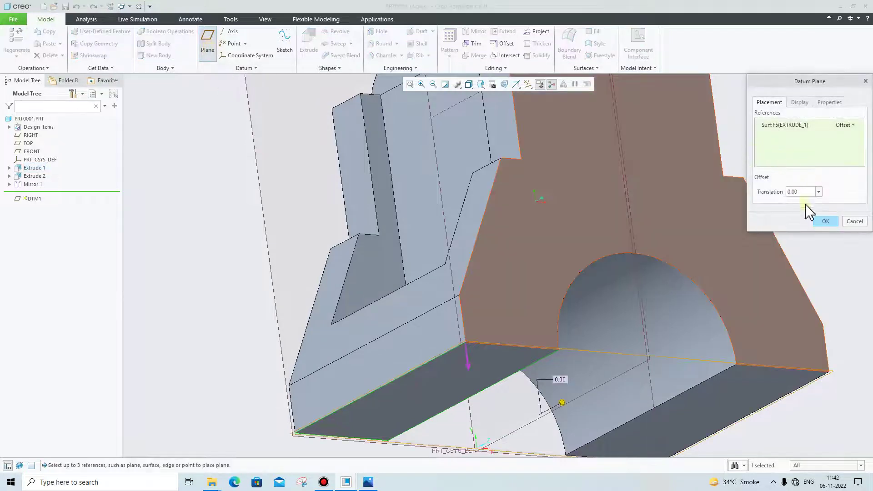
Step: Set the datum plane's offset translation to -80 so that it points up through the cylinder, and create the plane
left_click(805, 191)
key("BackSpace")
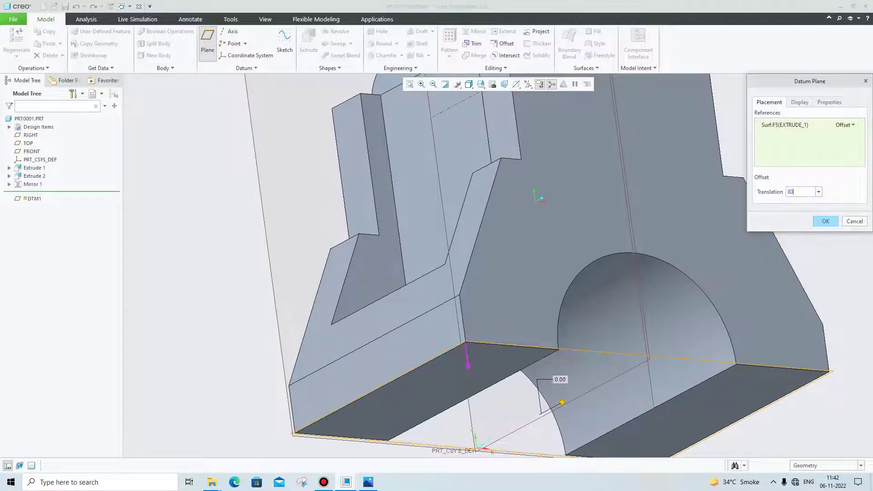
key("Return")
scroll(673, 245, "down", 4)
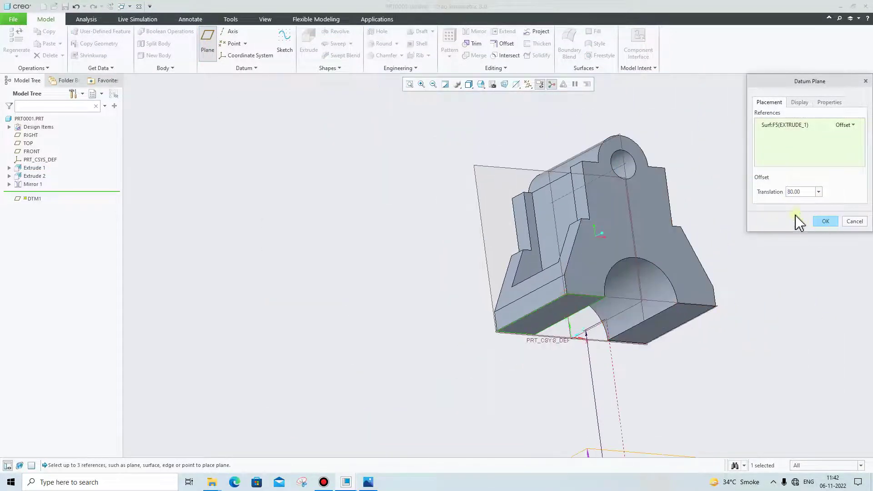
key("BackSpace")
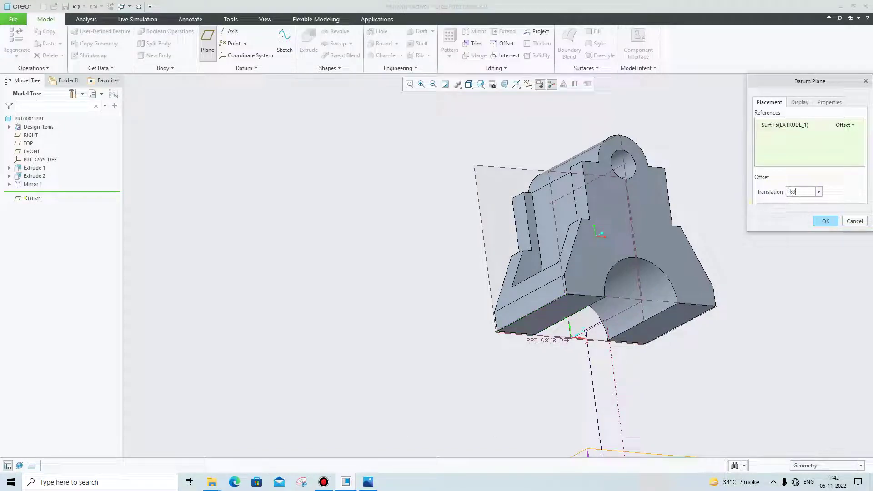
key("Return")
left_click(825, 222)
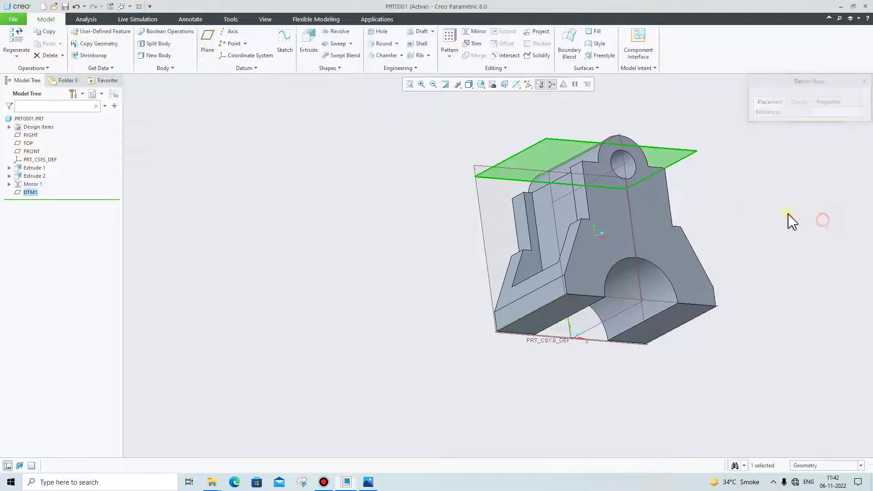
Step: Start a sketch on the new datum plane, orient the view flat to it and consult the reference drawing for the notch
middle_click_drag(787, 220, 691, 220)
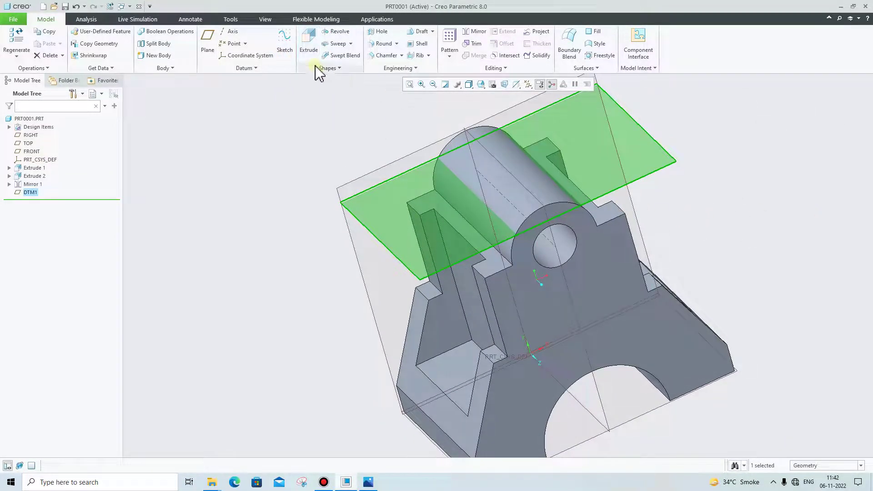
left_click(285, 47)
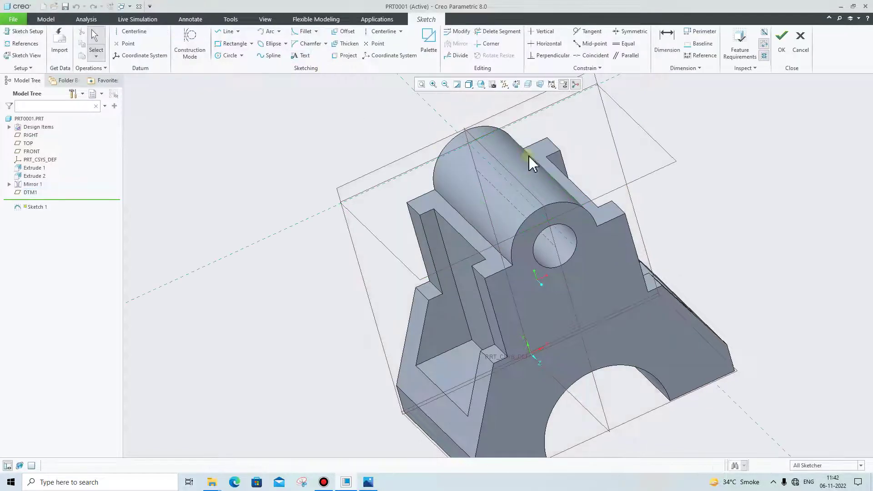
left_click(517, 86)
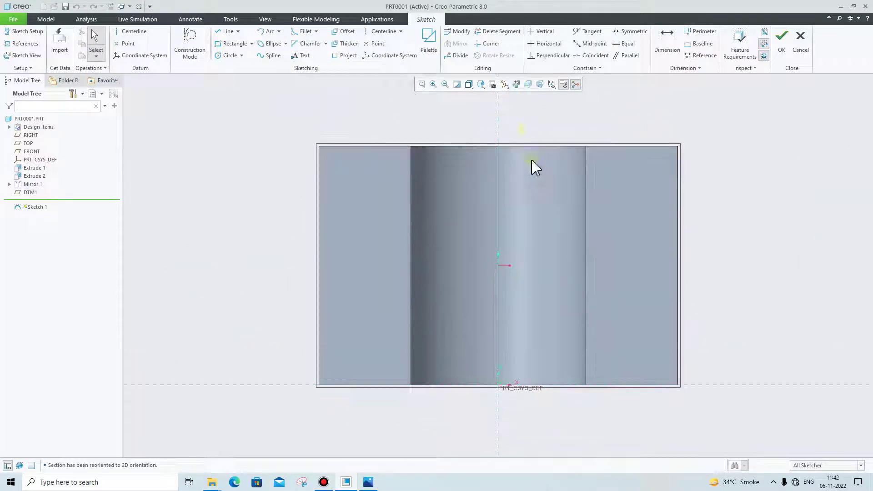
left_click(368, 482)
left_click(369, 482)
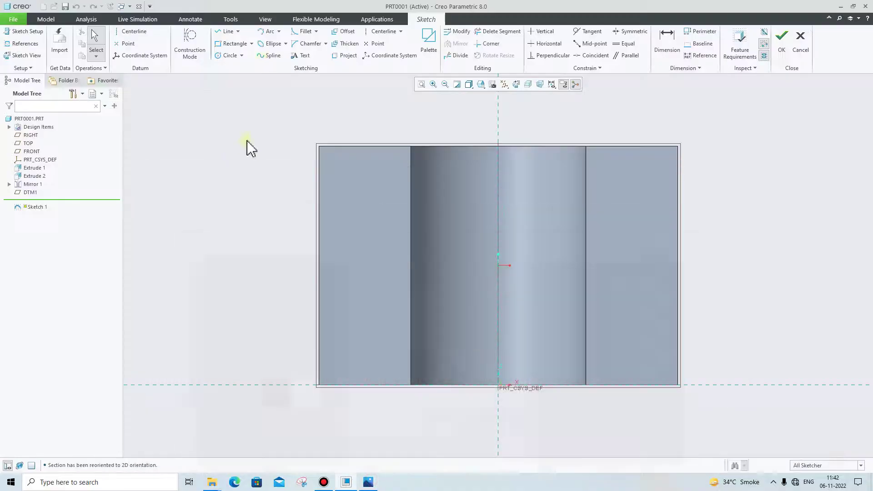
Step: Add a vertical centerline along the cylinder's axis and a horizontal centerline through the midpoint of the body's side edge
left_click(380, 31)
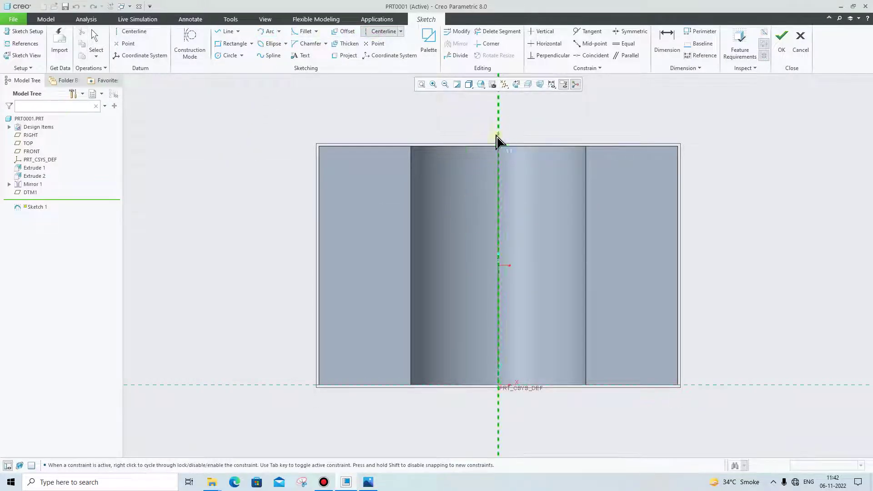
left_click(497, 134)
left_click(501, 324)
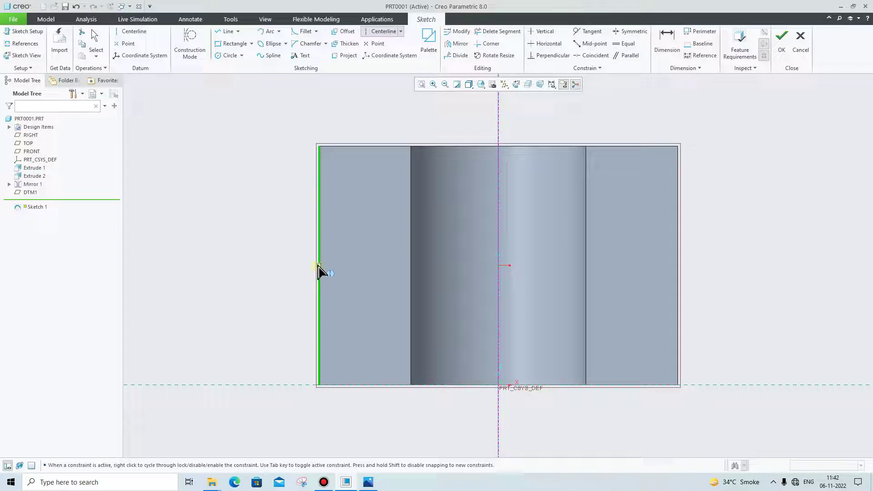
left_click(320, 264)
left_click(692, 263)
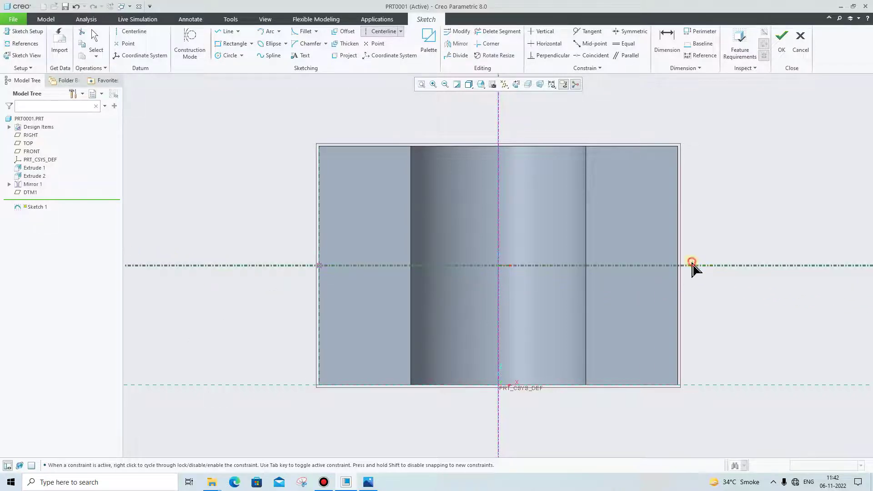
middle_click(423, 452)
left_click(369, 481)
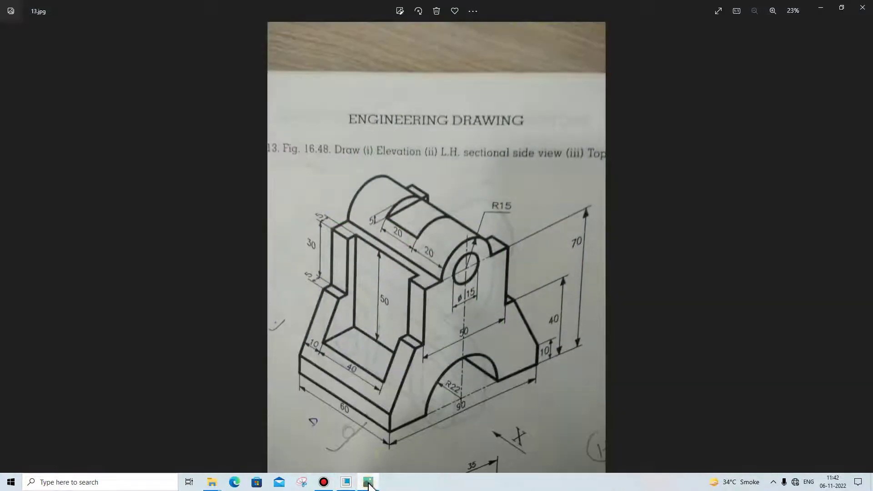
left_click(370, 482)
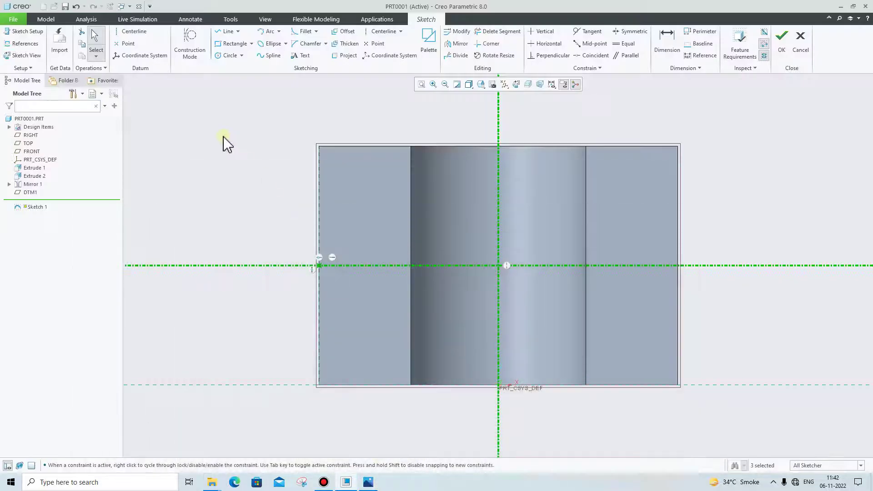
left_click(232, 43)
left_click(468, 216)
left_click(527, 314)
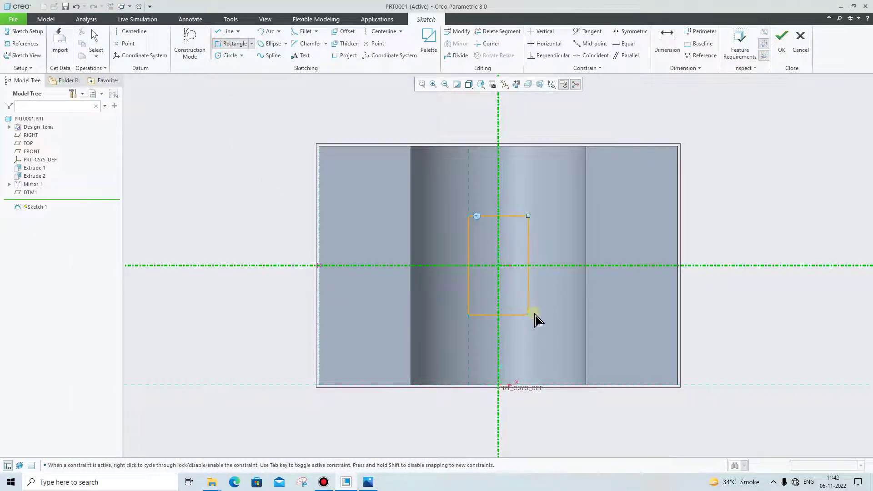
left_click(546, 314)
middle_click(541, 309)
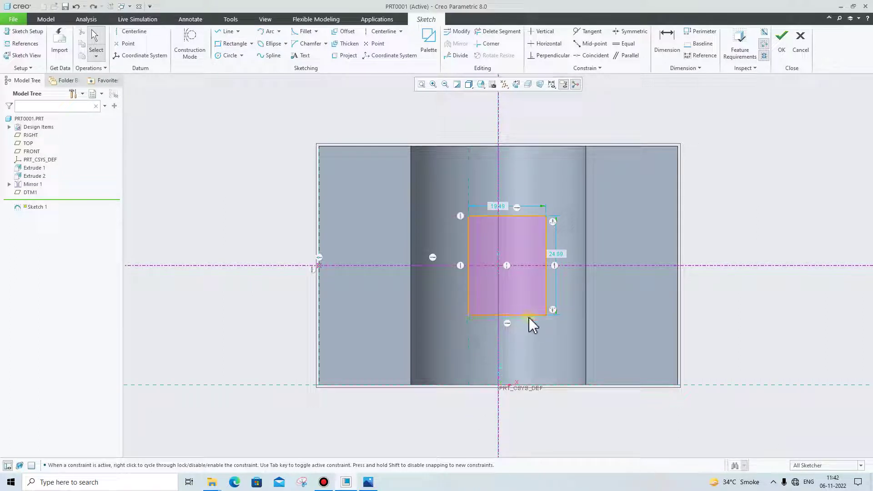
key("ctrl+z")
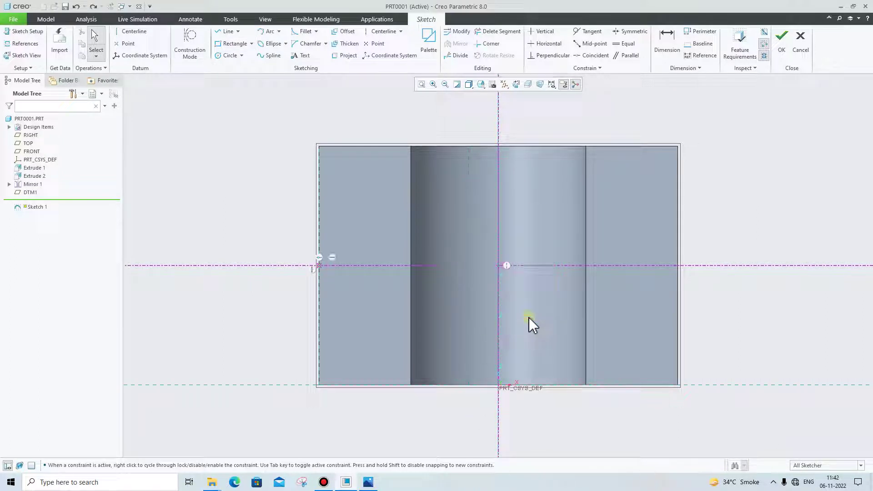
Step: Draw a center rectangle about 25 by 41 on the centerlines' intersection and look up the notch's size on the reference drawing
left_click(251, 43)
left_click(248, 75)
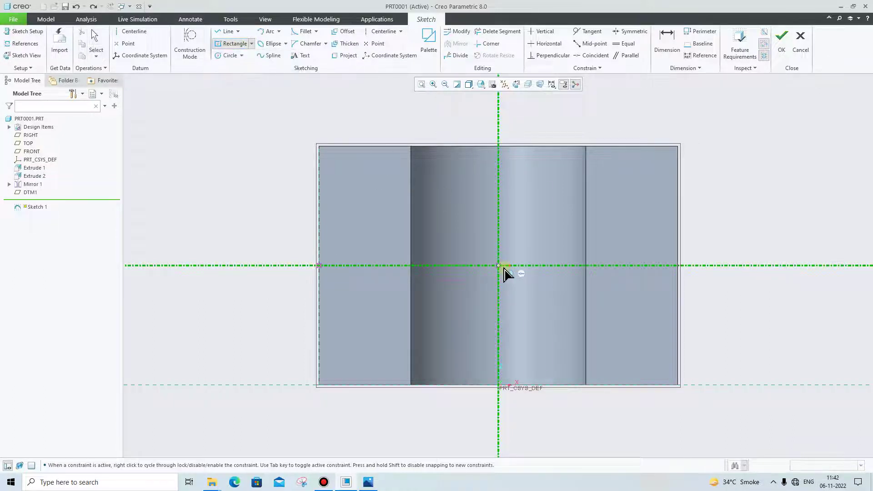
left_click(498, 266)
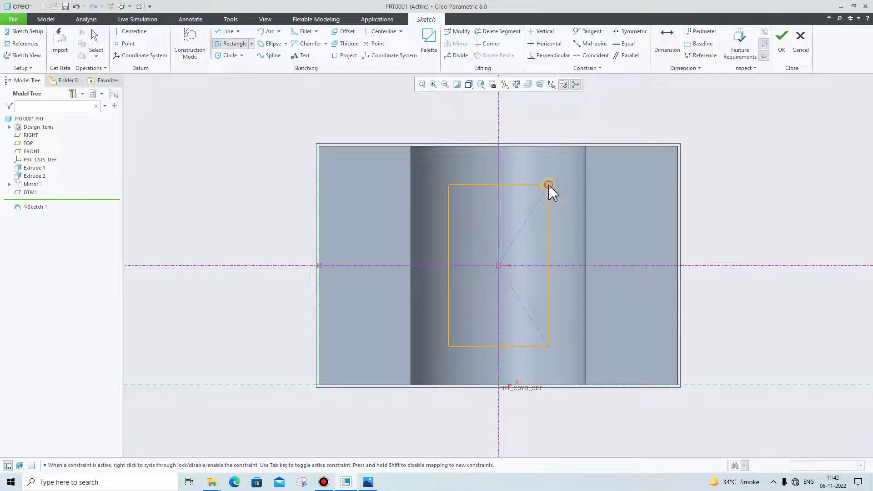
left_click(549, 185)
middle_click(578, 344)
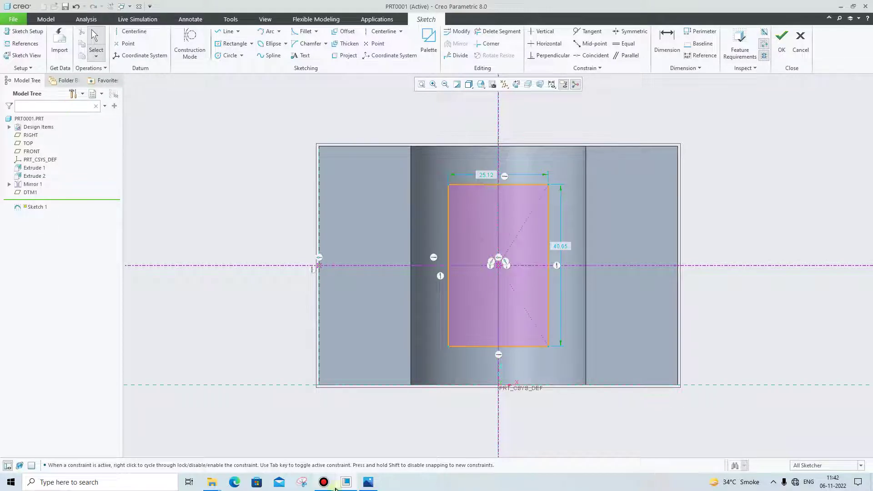
left_click(371, 486)
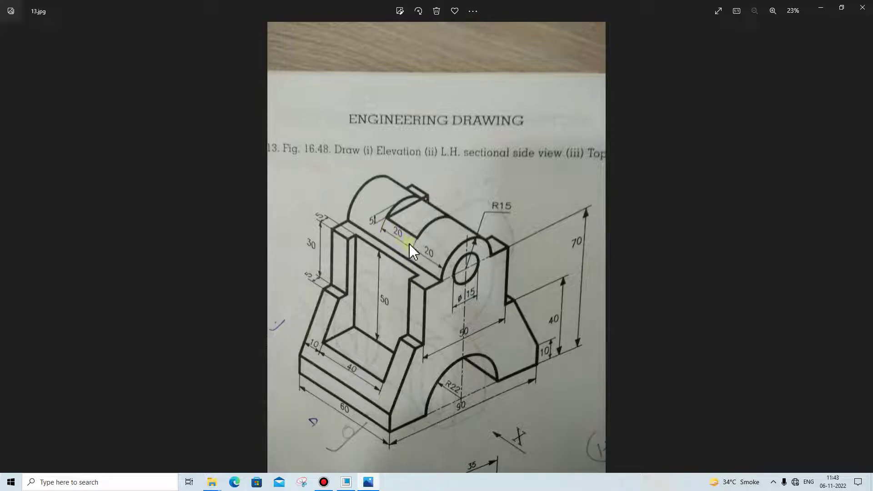
Step: Set both the width and the height of the notch rectangle to 20
left_click(369, 483)
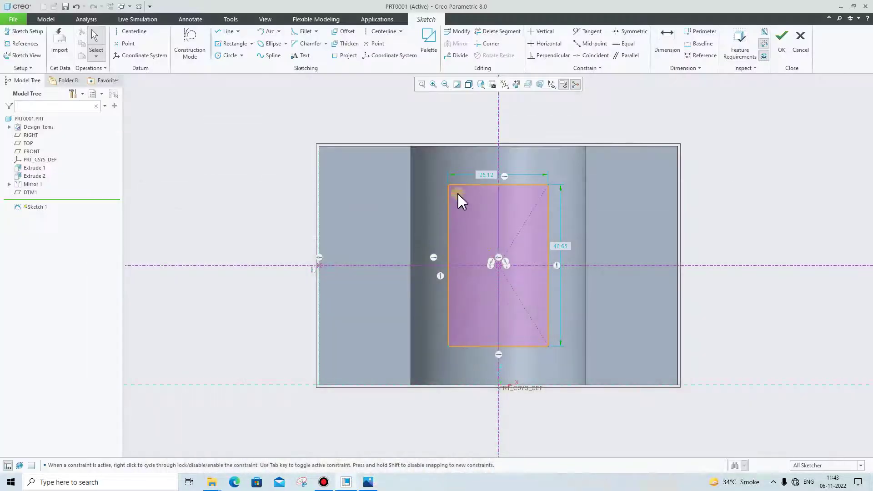
double_click(490, 173)
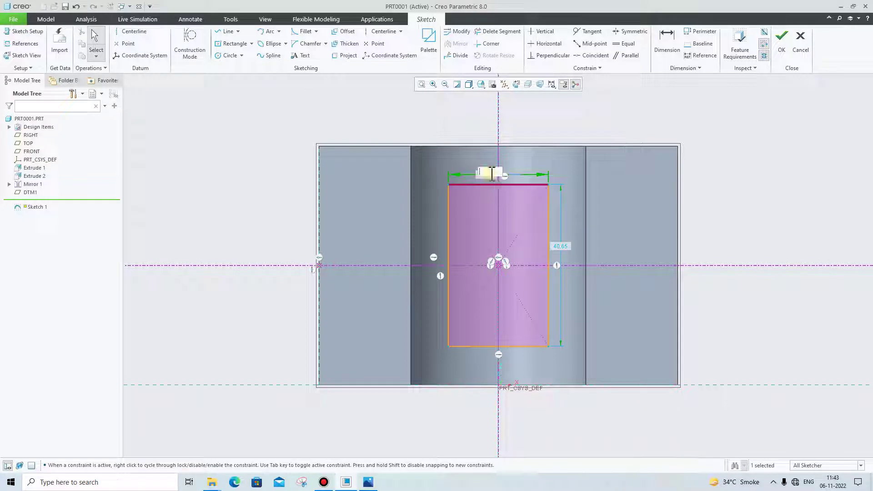
type("20")
key("Return")
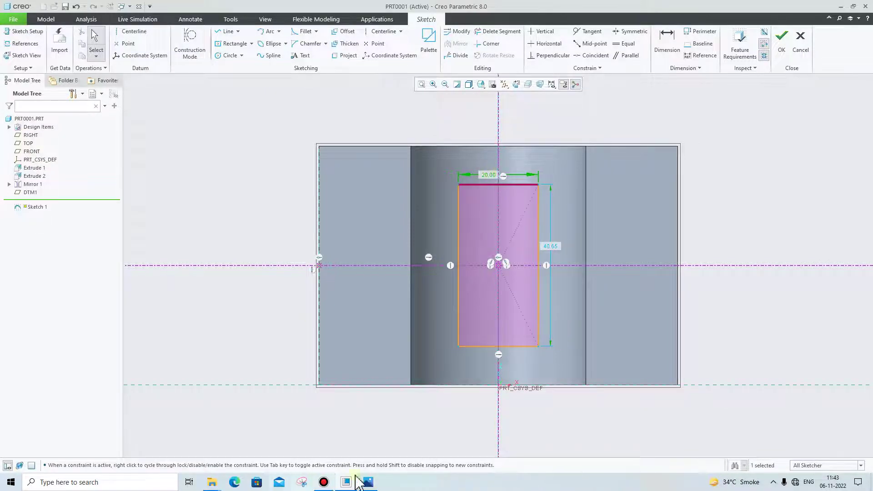
left_click(376, 485)
left_click(378, 485)
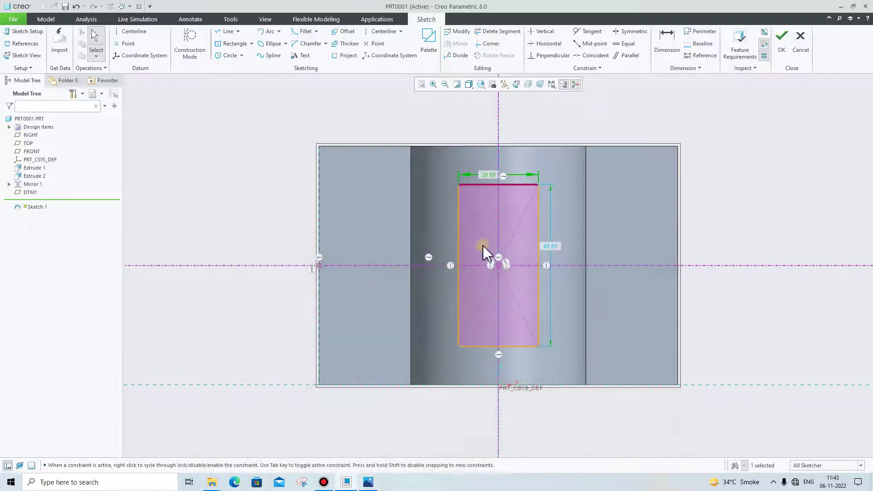
double_click(547, 246)
type("2")
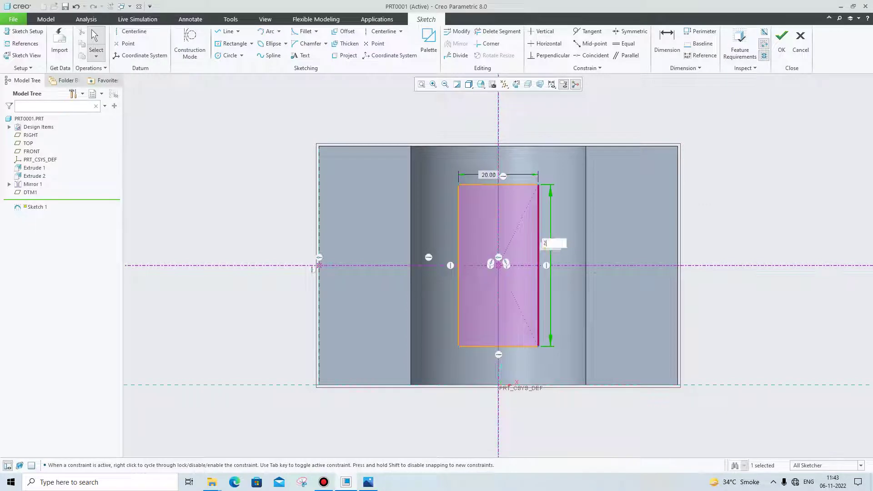
type("5")
key("Return")
Step: Recheck the notch on the reference drawing and set the rectangle's width across the cylinder to 35
left_click(369, 483)
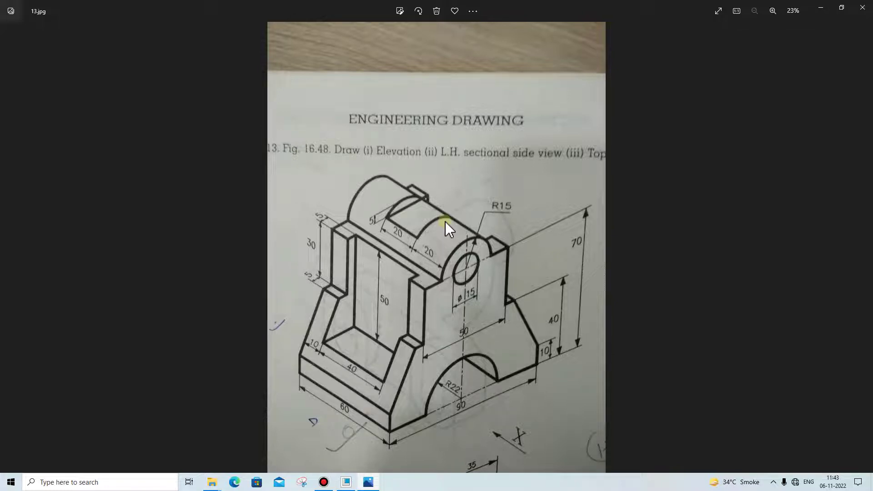
key("alt+Tab")
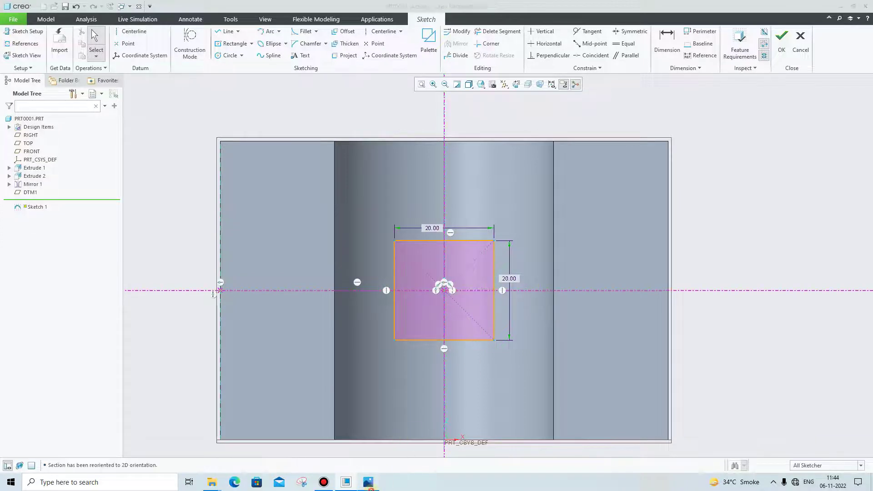
left_click(368, 484)
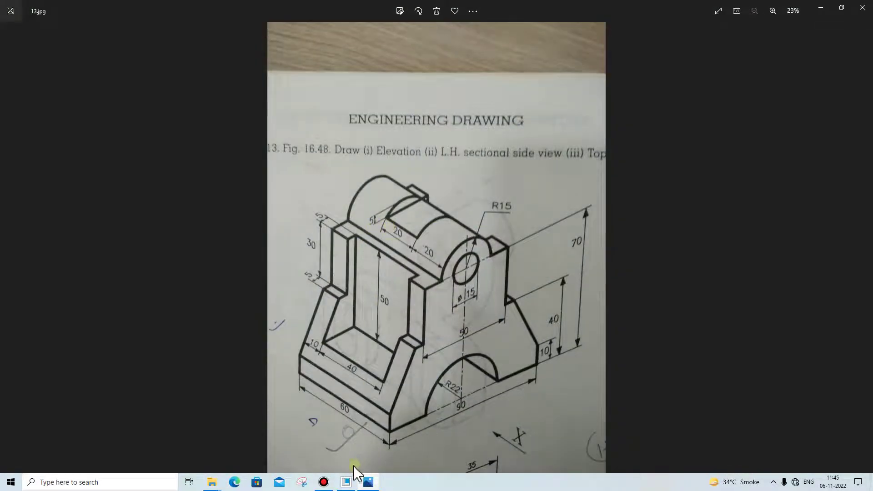
left_click(372, 484)
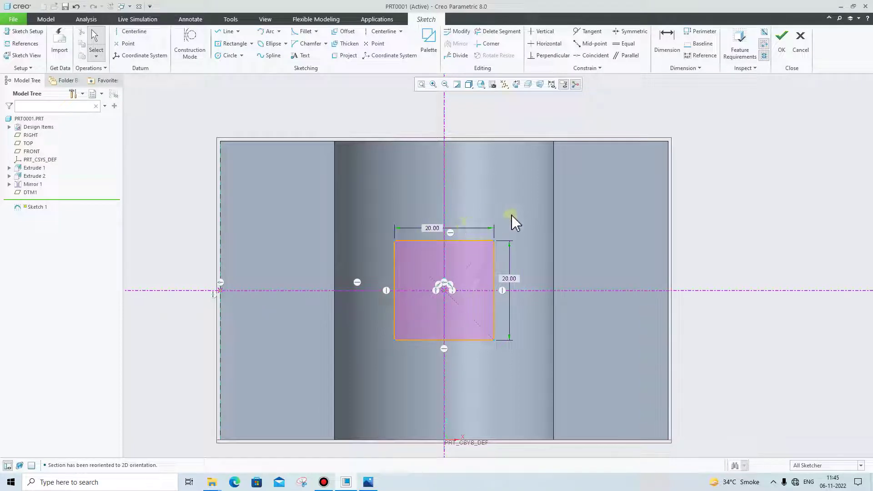
middle_click_drag(511, 215, 530, 335)
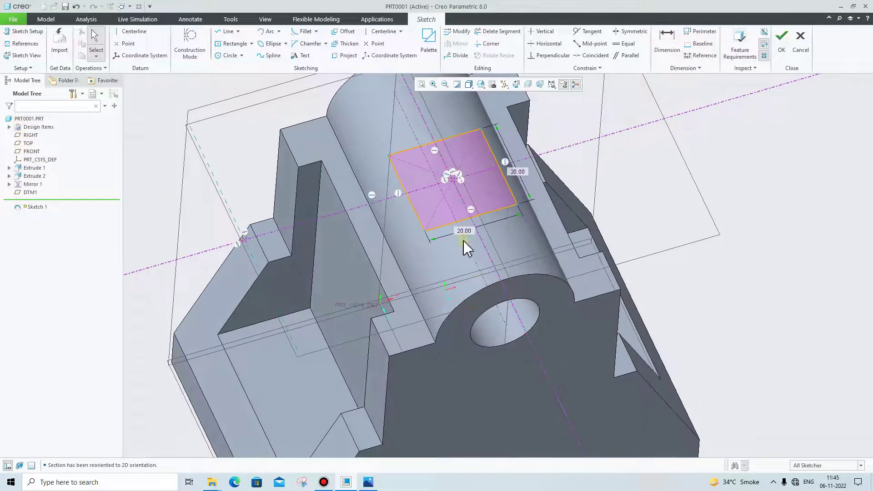
double_click(464, 231)
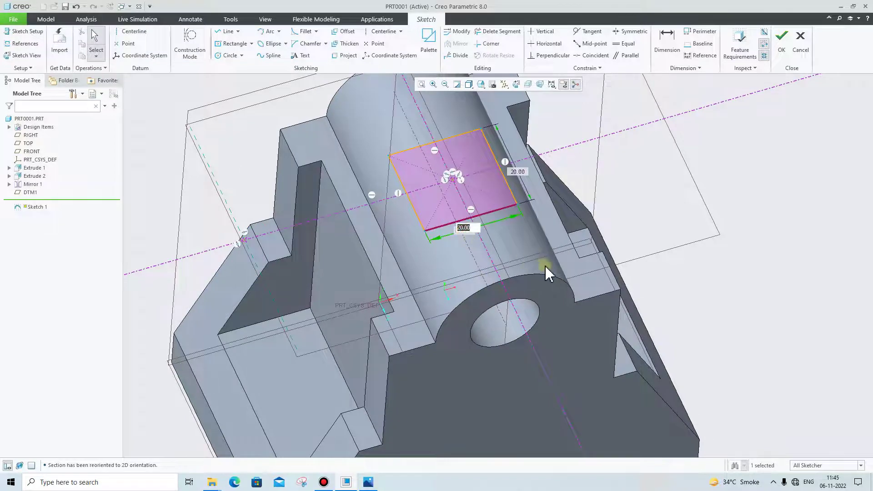
left_click(376, 487)
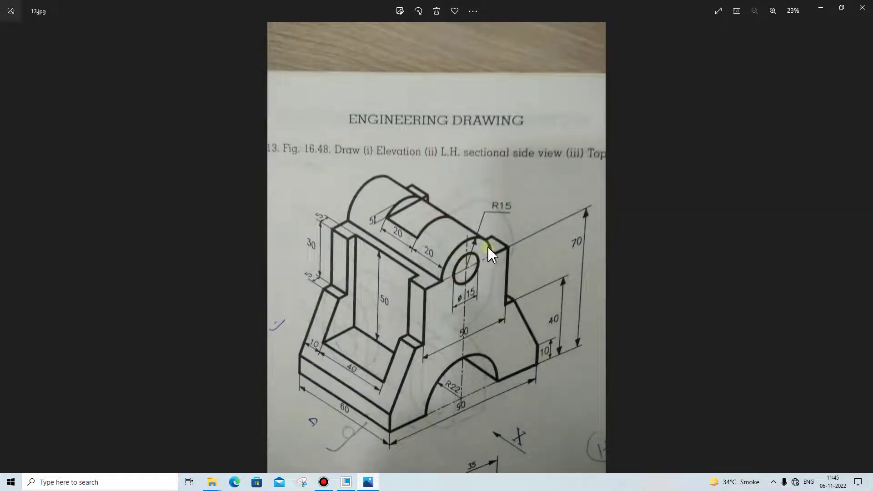
left_click(367, 482)
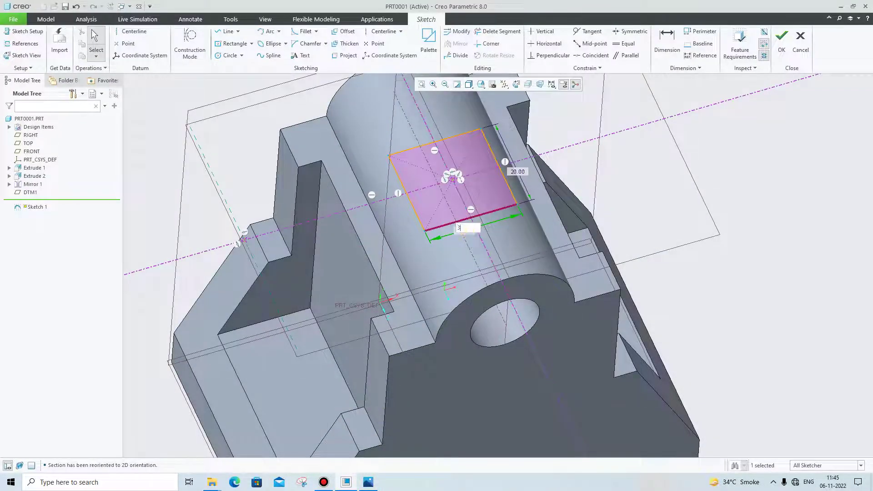
type("35")
key("Return")
Step: Compare the rectangle's coverage of the cylinder with the reference drawing and finish the sketch
middle_click_drag(493, 184, 473, 247)
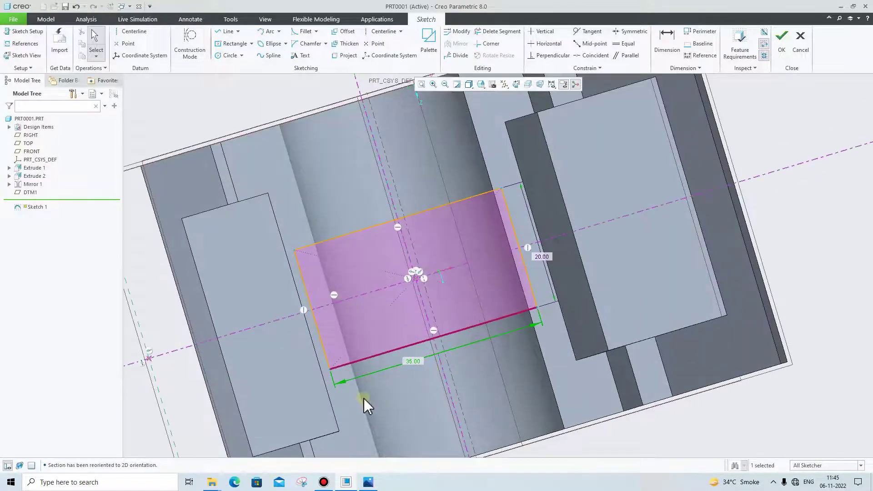
left_click(368, 481)
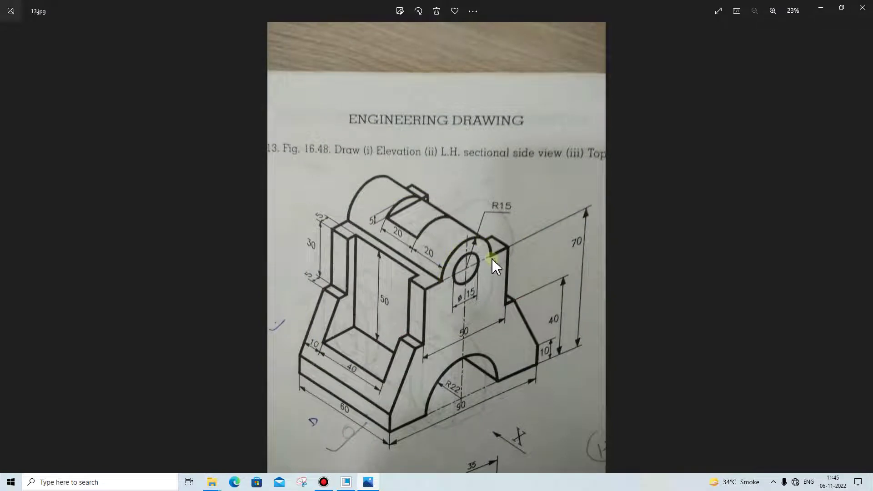
left_click(373, 483)
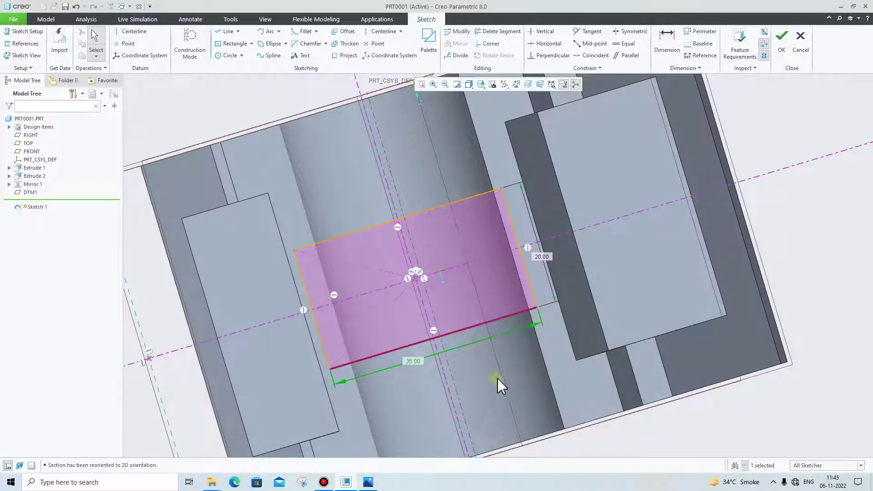
mouse_move(498, 378)
middle_mouse_down()
mouse_move(506, 351)
mouse_move(490, 284)
middle_mouse_up()
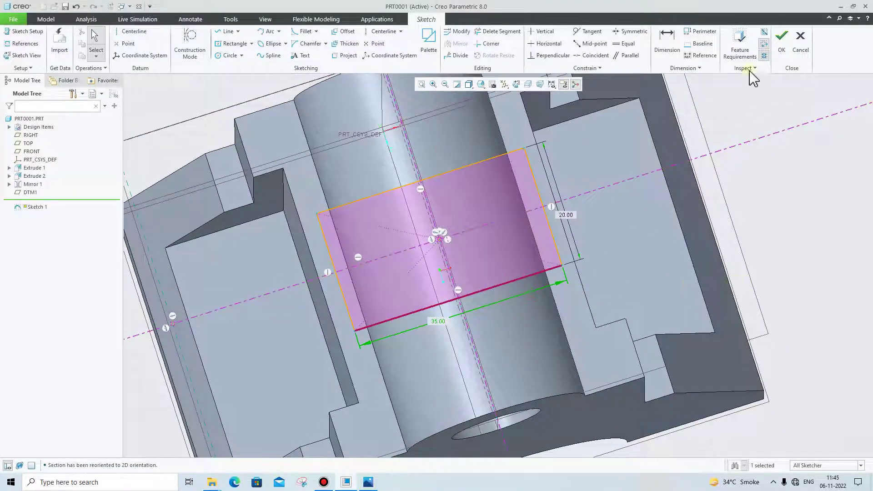
left_click(782, 42)
Step: Extrude the rectangle sketch 27.50 upward with material removal to cut the notch across the top of the cylinder
mouse_move(493, 269)
middle_mouse_down()
mouse_move(465, 244)
mouse_move(437, 242)
middle_mouse_up()
left_click(309, 43)
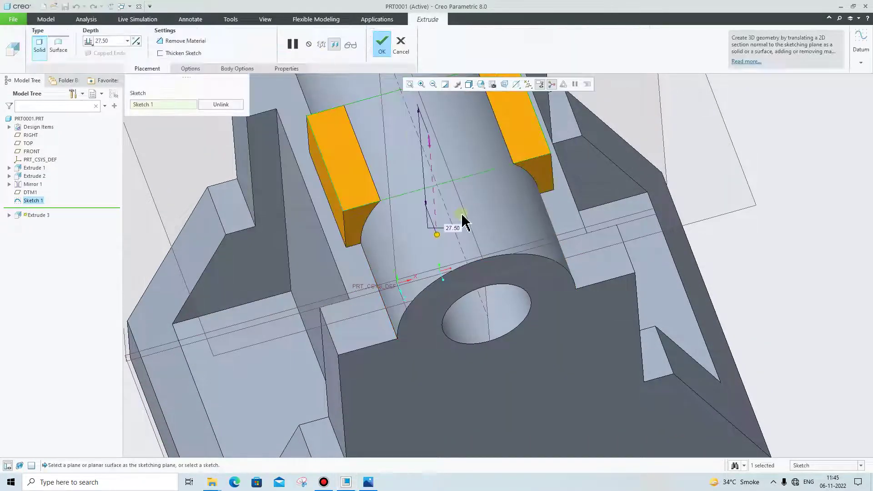
scroll(463, 222, "down", 3)
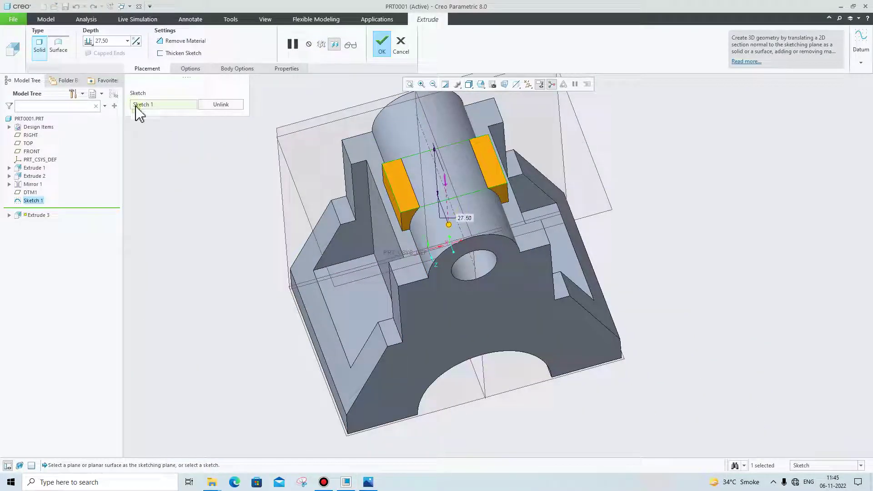
left_click(135, 43)
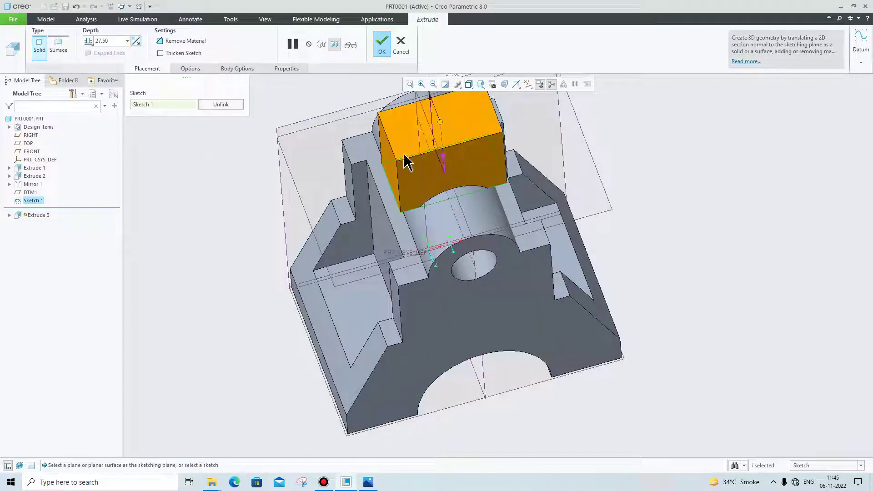
left_click(186, 42)
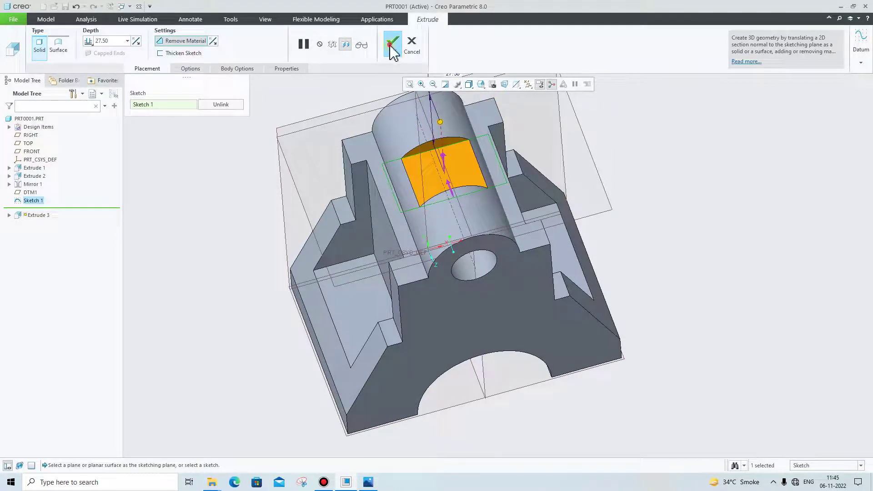
left_click(393, 44)
Step: Orient the model like the reference drawing and compare the notch cut with it
middle_click_drag(657, 263, 510, 172)
left_click(368, 481)
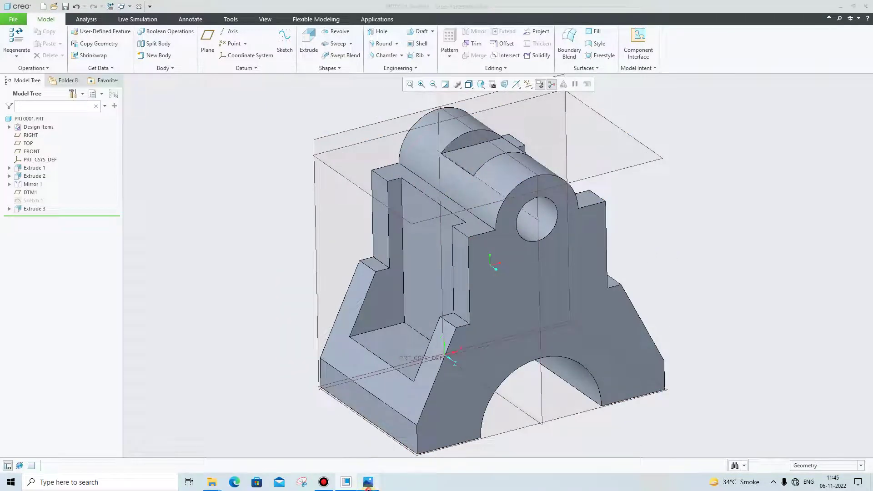
left_click(369, 482)
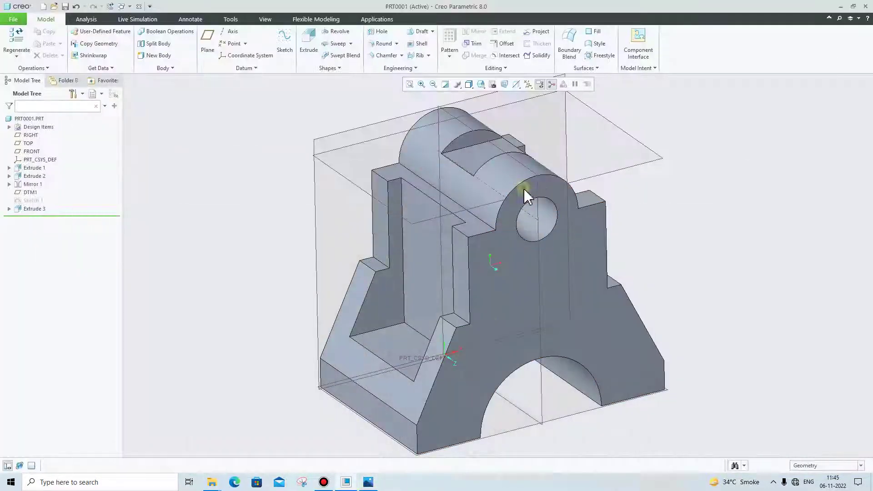
left_click(532, 156)
left_click(776, 234)
Step: Turn off the display of all datum features and the spin center
left_click(527, 84)
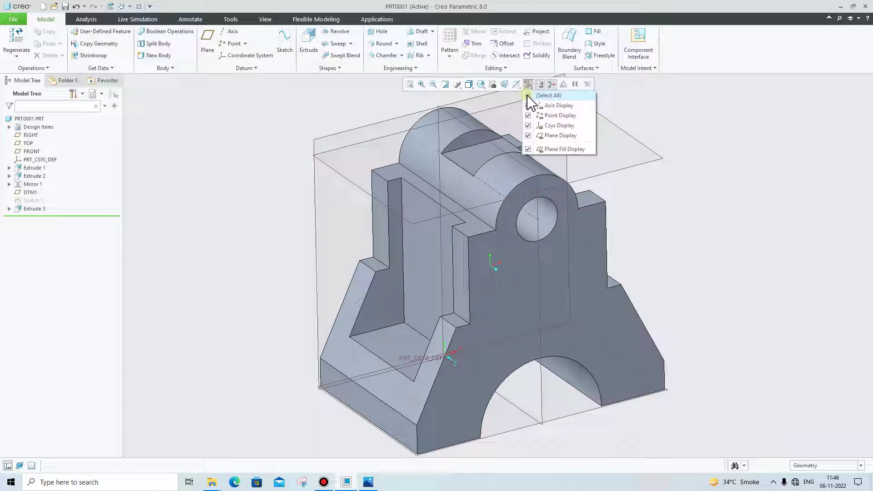
left_click(527, 96)
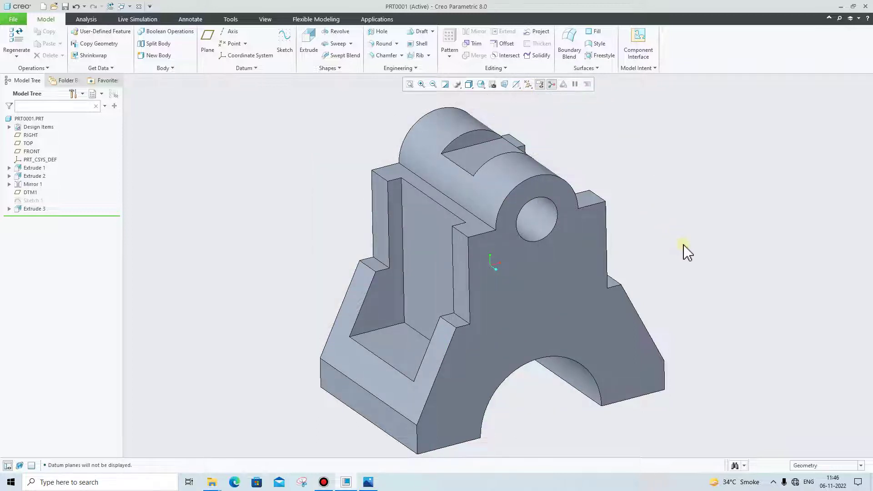
mouse_move(684, 246)
middle_mouse_down()
mouse_move(721, 237)
mouse_move(719, 247)
mouse_move(687, 247)
middle_mouse_up()
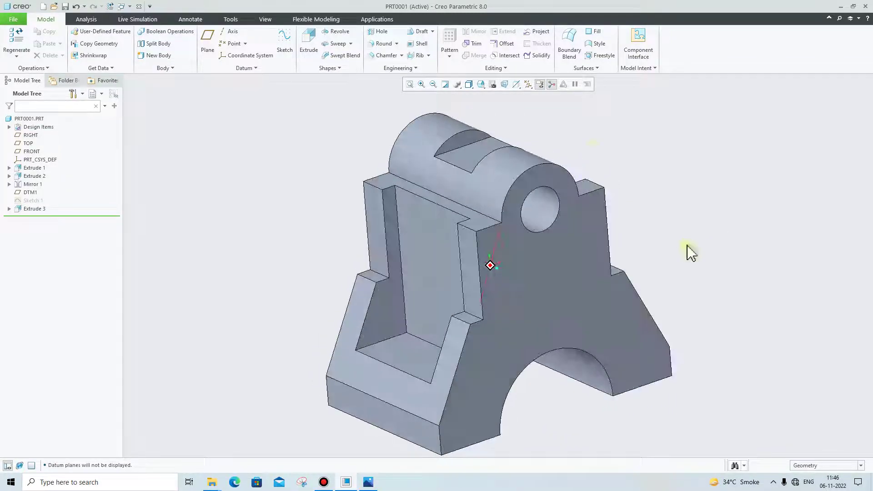
left_click(551, 85)
left_click(552, 84)
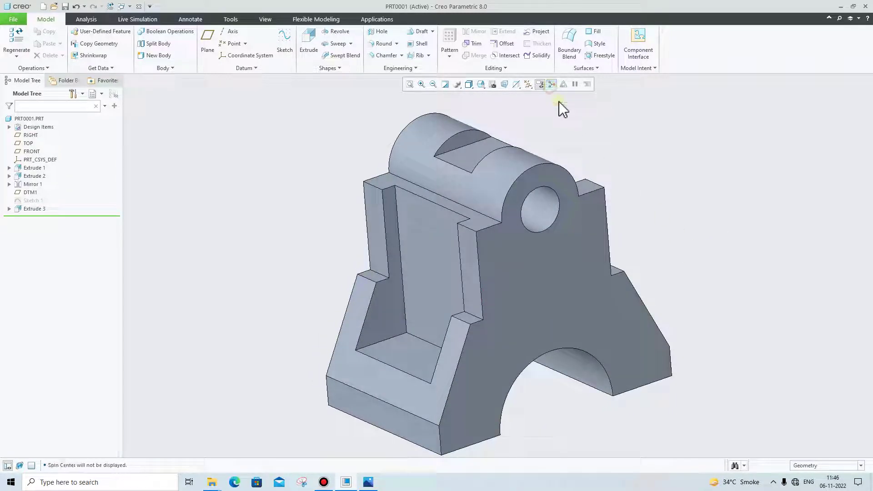
Step: Examine the finished bracket from several angles and compare it with the reference drawing
mouse_move(726, 273)
middle_mouse_down()
mouse_move(651, 270)
mouse_move(684, 287)
mouse_move(737, 255)
mouse_move(690, 386)
mouse_move(726, 427)
middle_mouse_up()
mouse_move(741, 397)
middle_mouse_down()
mouse_move(727, 327)
mouse_move(736, 336)
middle_mouse_up()
left_click(369, 482)
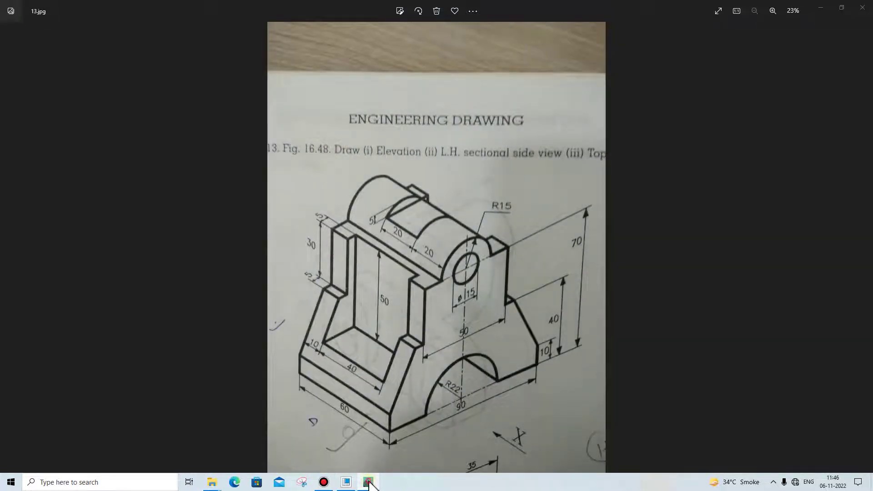
left_click(368, 482)
left_click(368, 482)
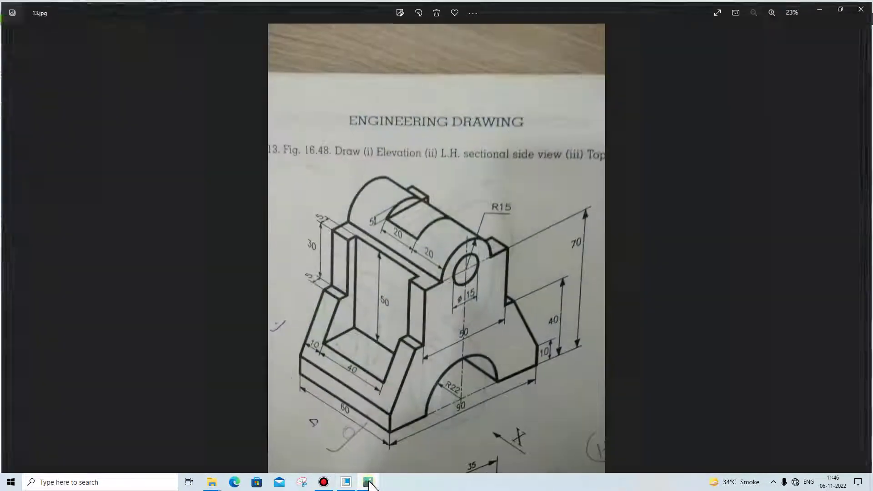
left_click(368, 482)
middle_click_drag(760, 275, 768, 254)
scroll(768, 254, "down", 2)
scroll(669, 225, "up", 2)
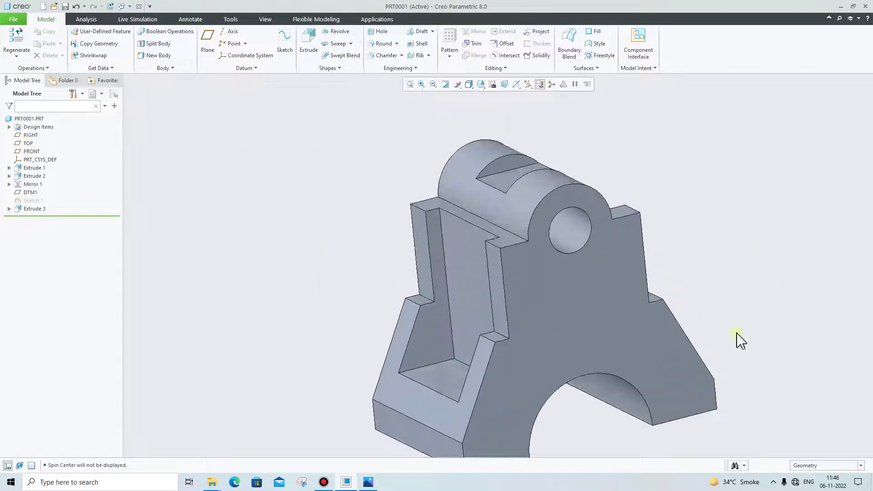
scroll(737, 363, "up", 1)
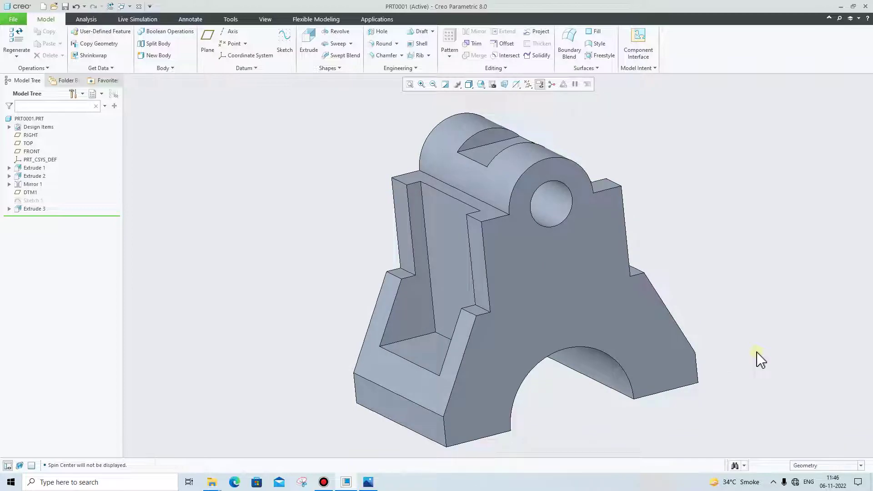